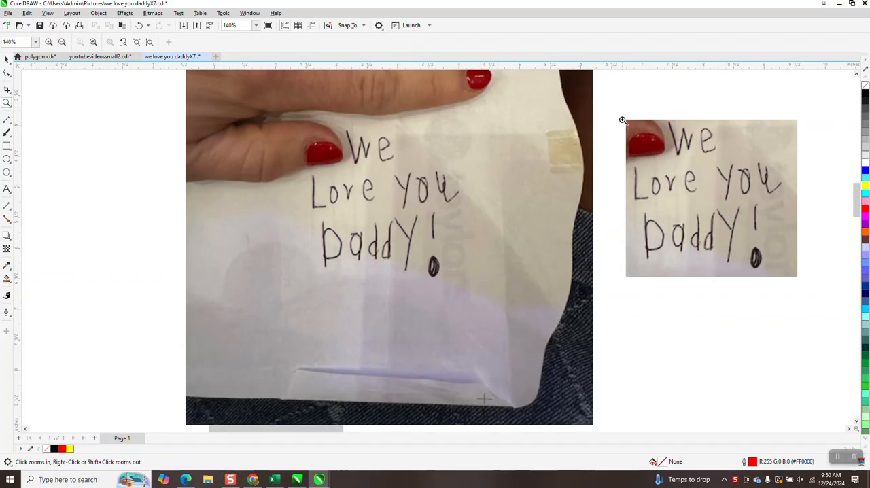
Examine the original photo of the handwritten note alongside its rectangular crop and its shaped crop.
click(6, 60)
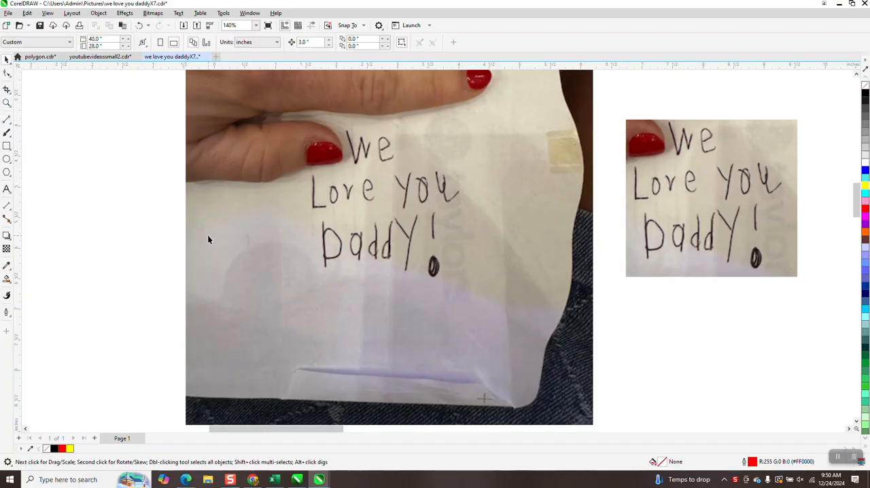
scroll(217, 268, down, 1)
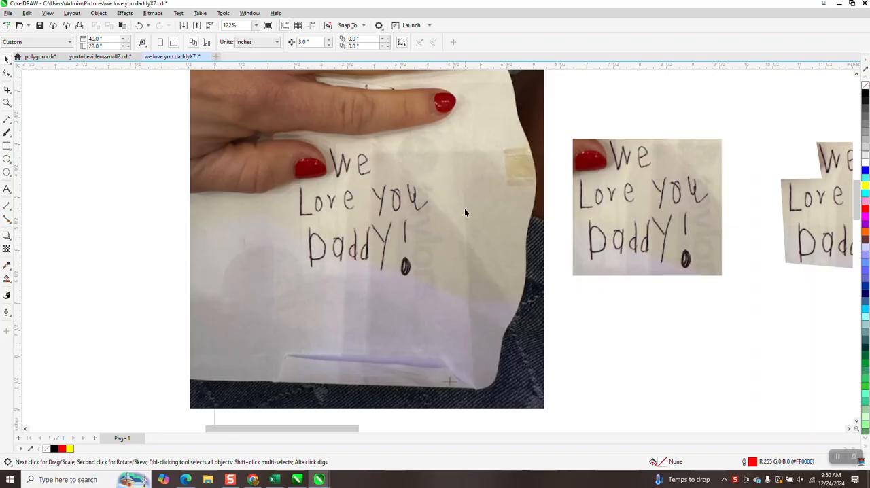
click(7, 102)
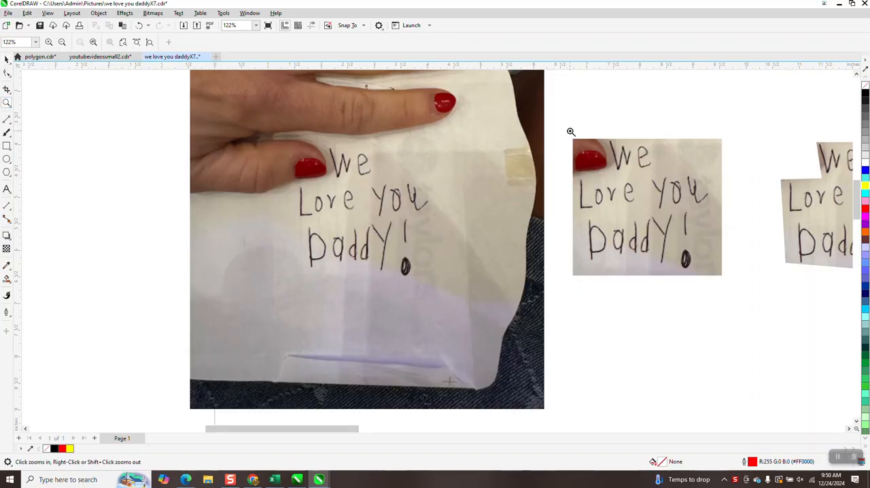
scroll(560, 126, down, 3)
drag(561, 126, 820, 253)
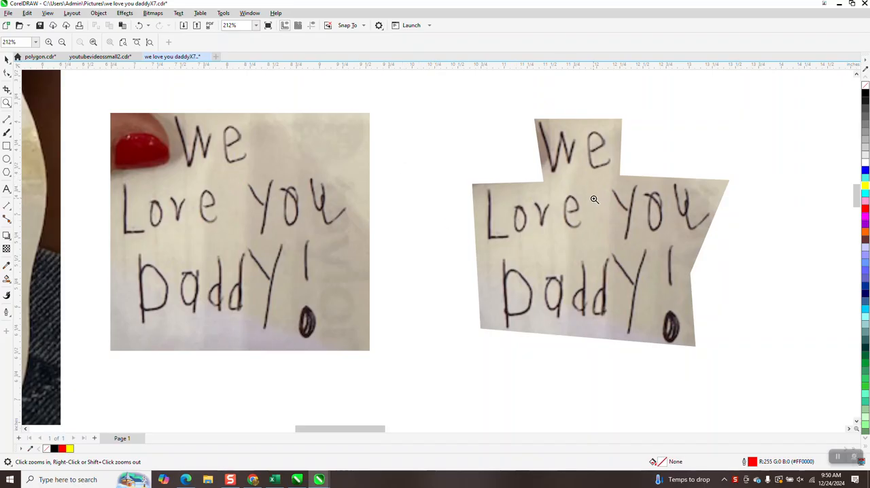
click(7, 59)
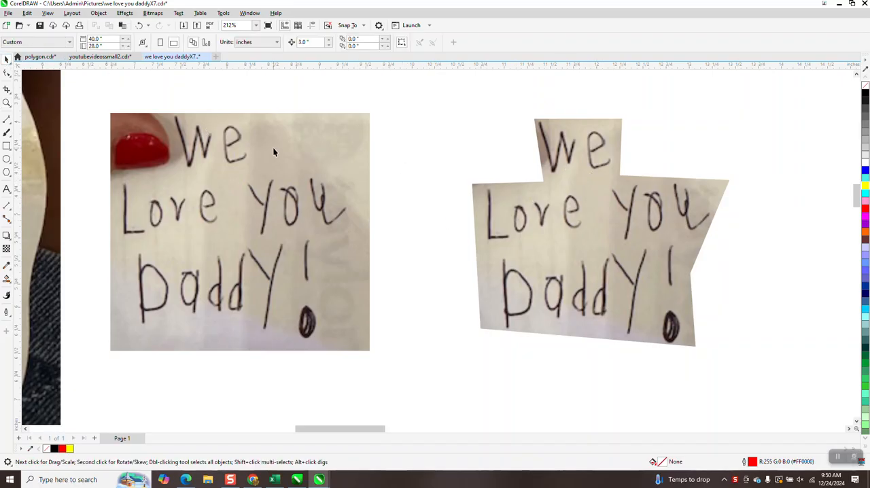
scroll(345, 168, down, 3)
scroll(150, 187, down, 3)
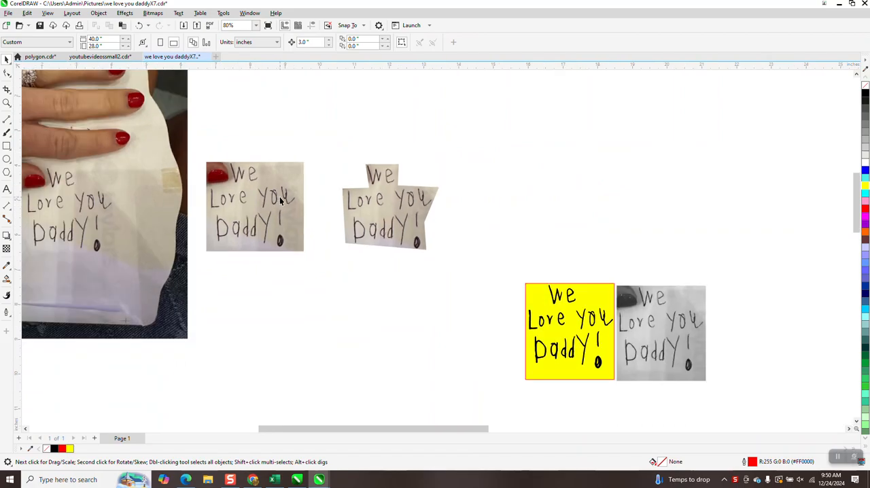
Crop the original photo to the handwritten message, using a crop area about 3.5 by 3.55 inches.
click(143, 202)
scroll(453, 195, down, 2)
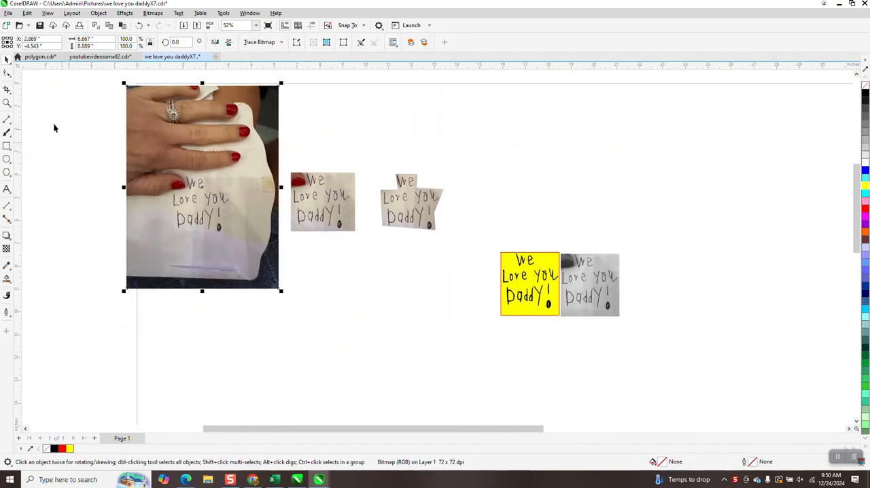
click(7, 89)
click(10, 93)
click(32, 90)
drag(163, 164, 242, 241)
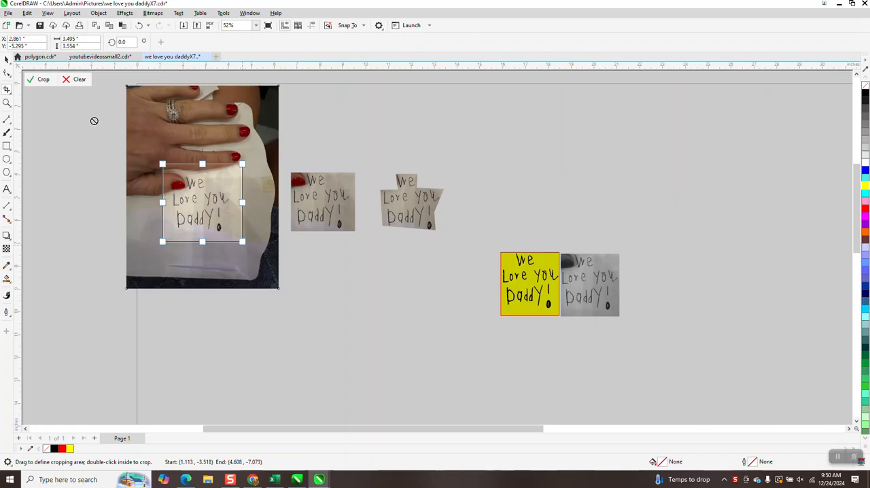
click(44, 81)
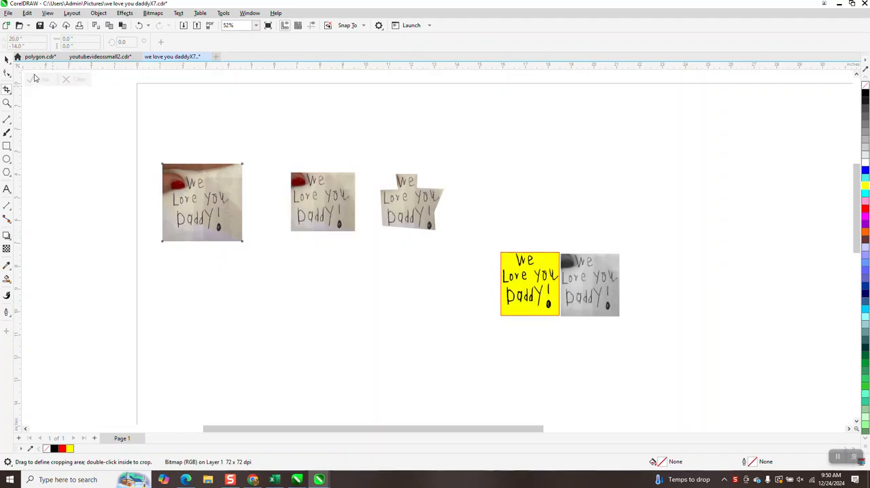
Move the irregularly shaped crop directly below the small rectangular crop, roughly lining up their left edges.
click(6, 59)
click(308, 185)
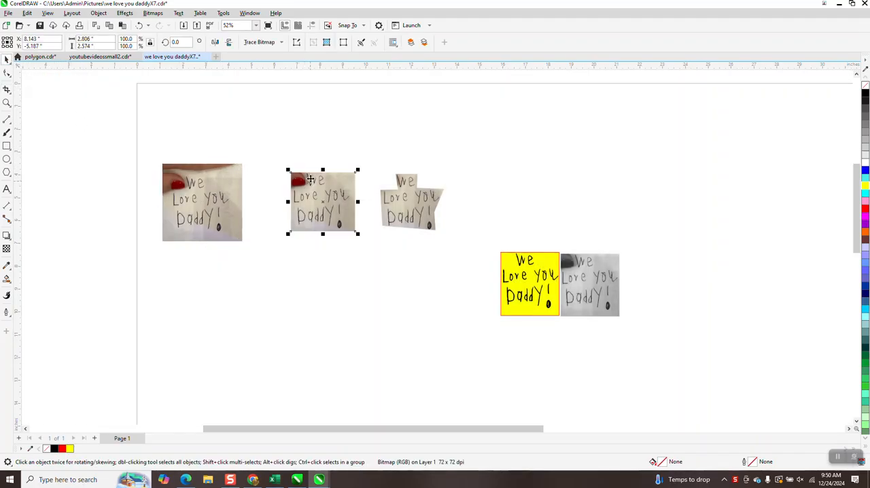
drag(406, 202, 323, 271)
click(343, 159)
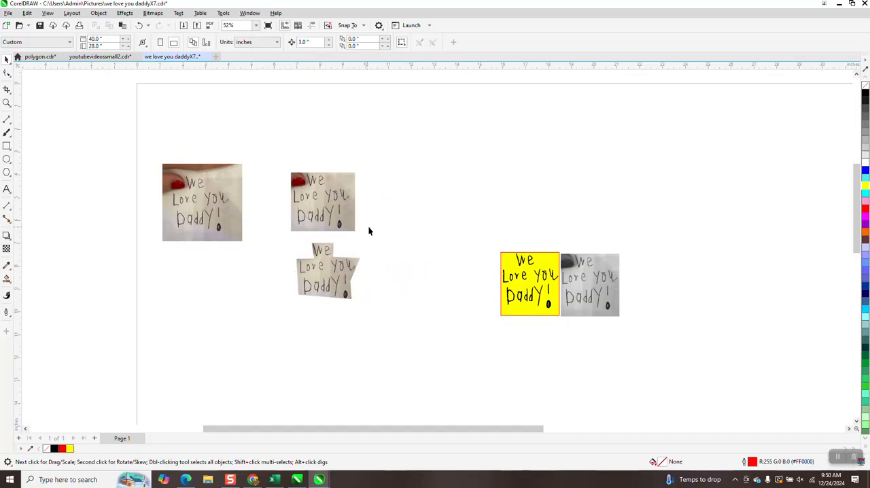
drag(329, 275, 322, 274)
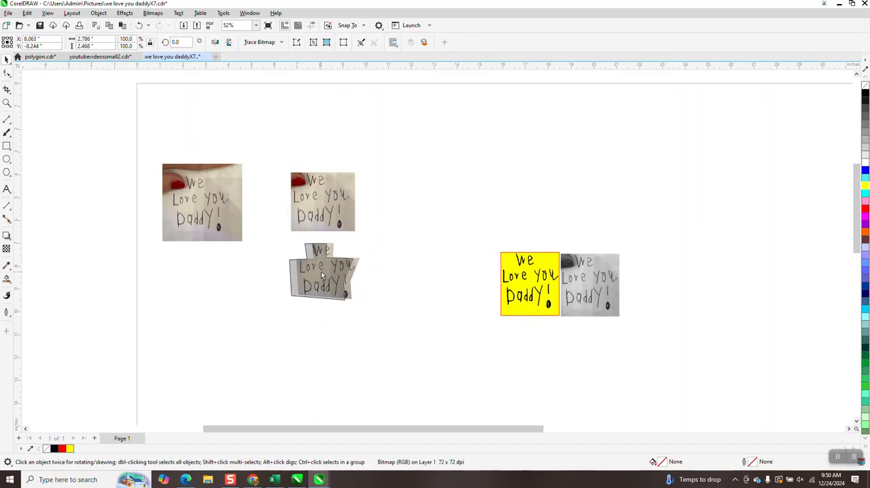
Convert the small rectangular crop to a 300 dpi Grayscale (8-bit) bitmap with anti-aliasing and transparent background.
click(324, 202)
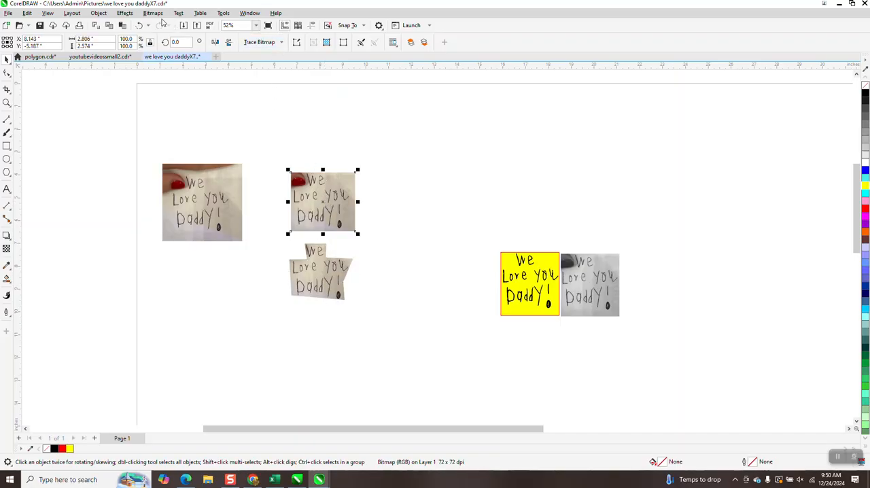
click(151, 15)
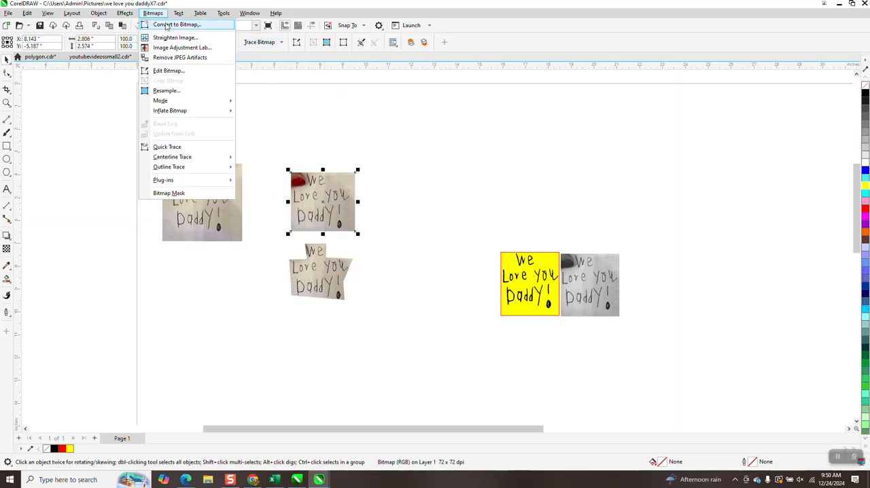
click(165, 25)
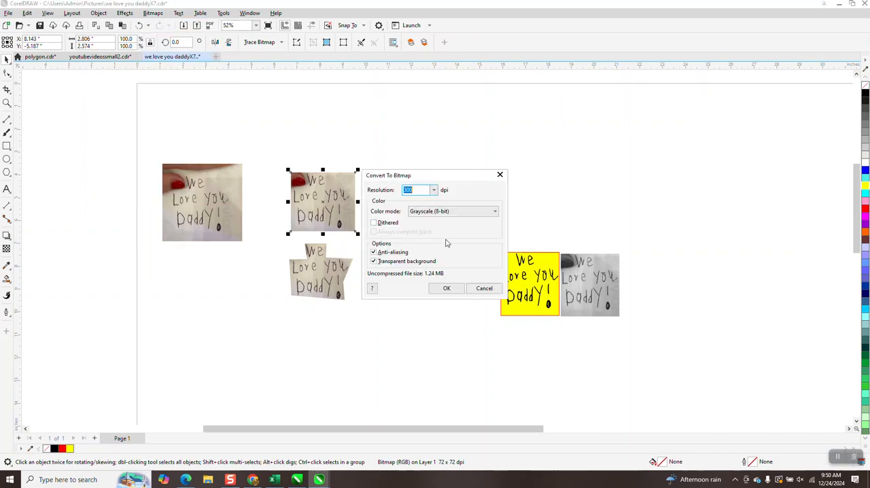
click(446, 288)
Convert the irregularly shaped crop to a 300 dpi Grayscale (8-bit) bitmap with anti-aliasing and transparent background.
click(328, 266)
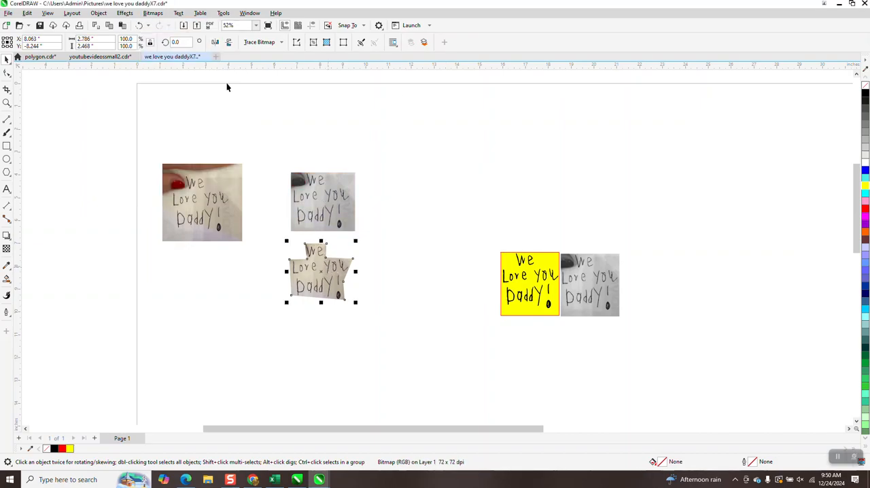
click(153, 13)
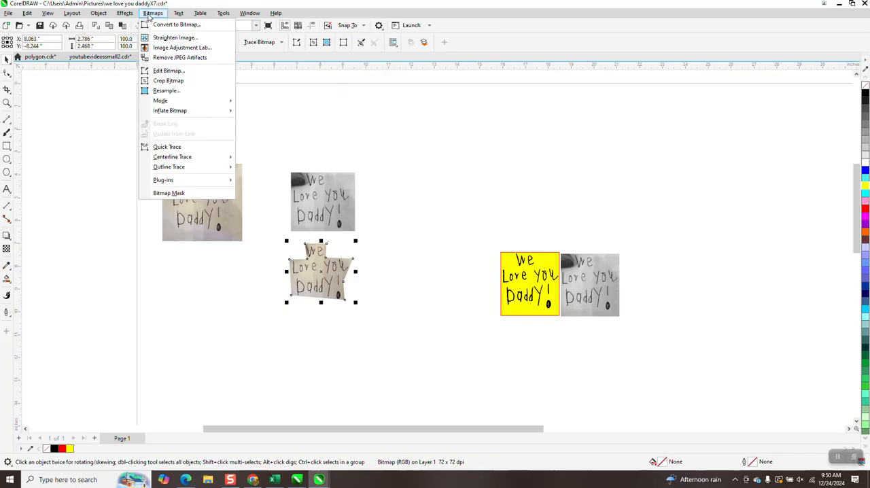
click(165, 25)
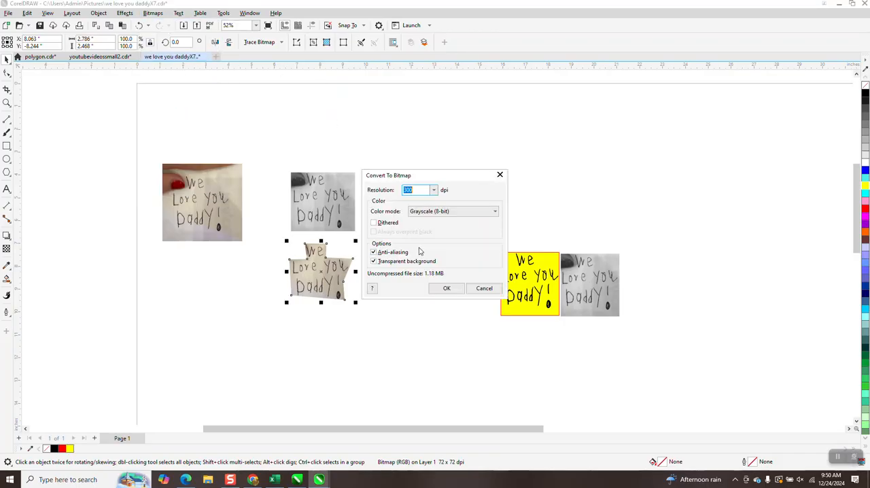
click(443, 289)
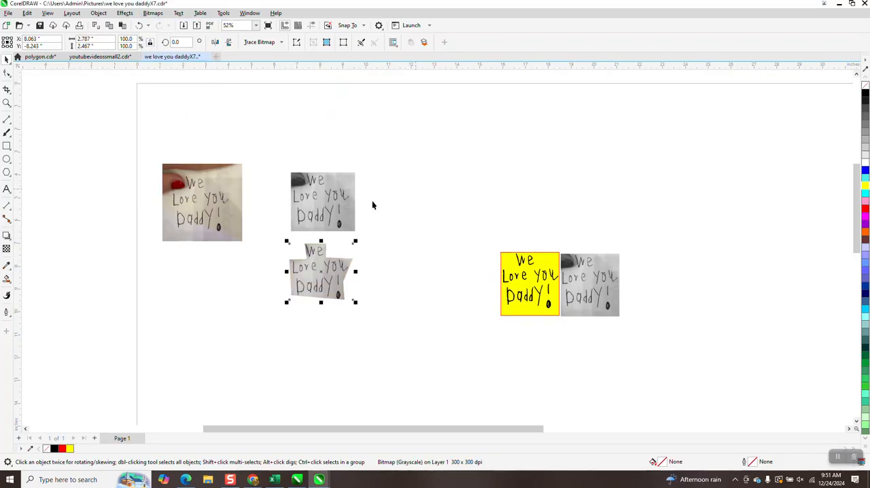
Trace the rectangular grayscale bitmap with a Clipart outline trace at detail 100.
click(339, 203)
click(281, 42)
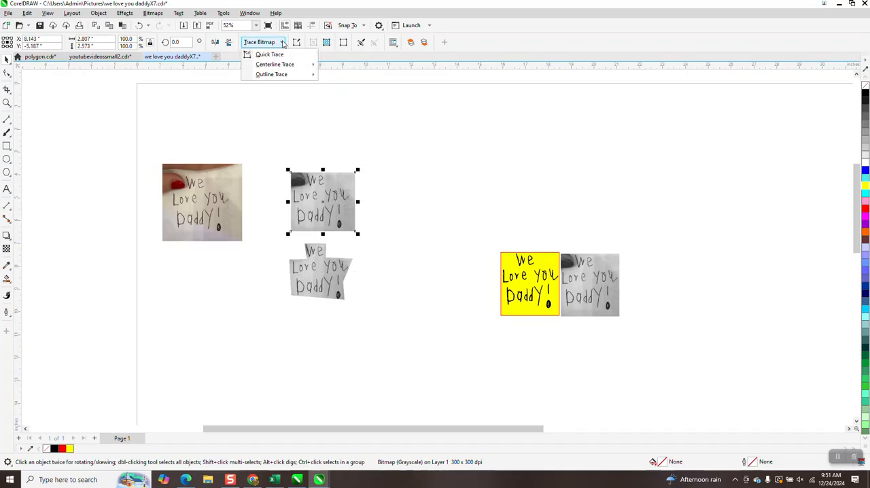
mouse_move(284, 75)
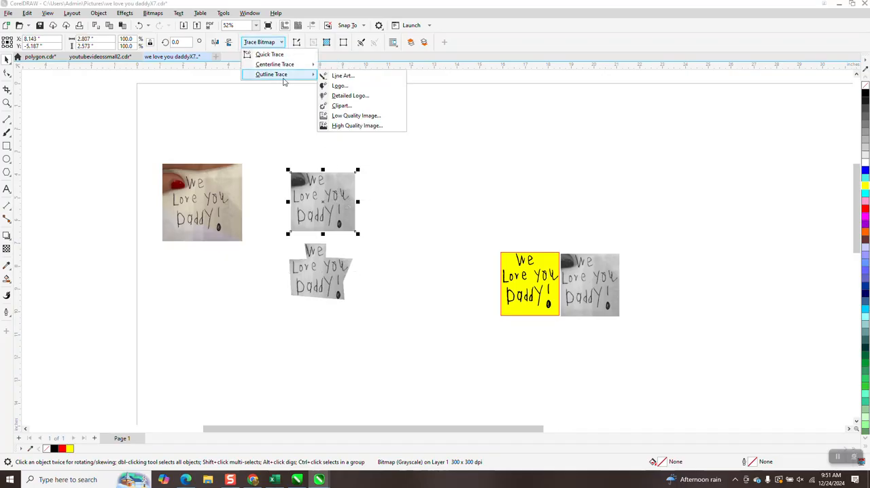
click(347, 106)
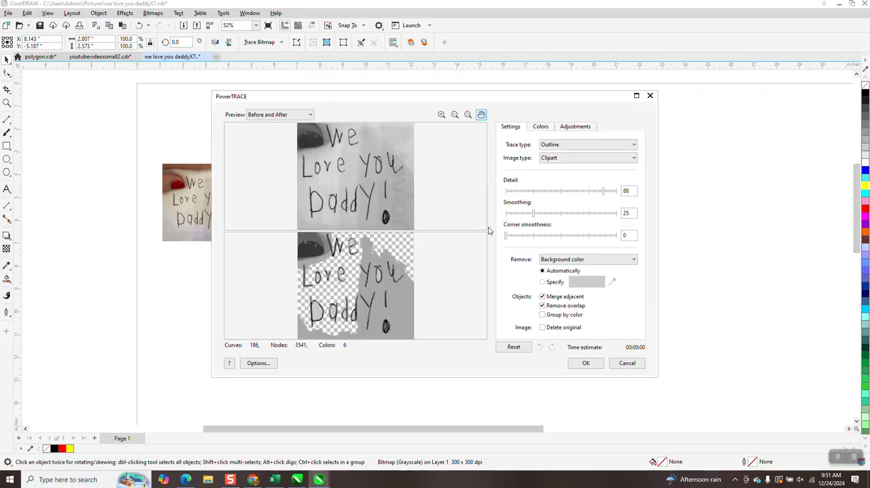
drag(603, 193, 633, 197)
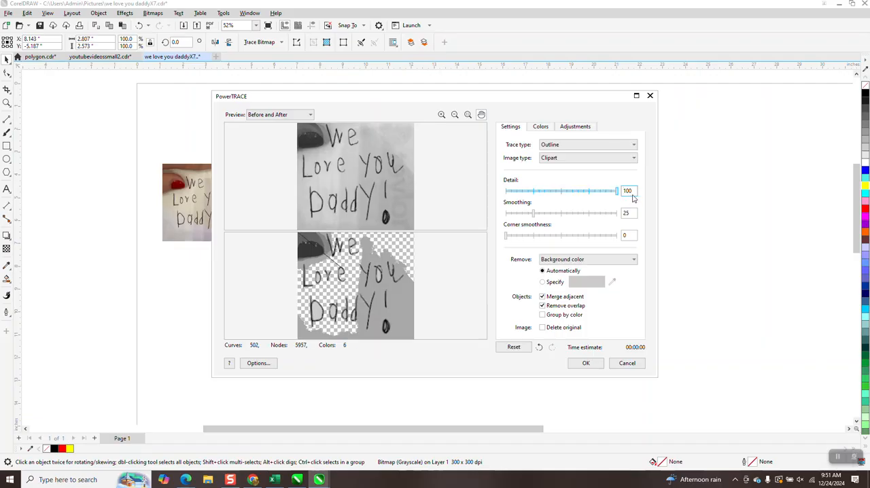
click(585, 362)
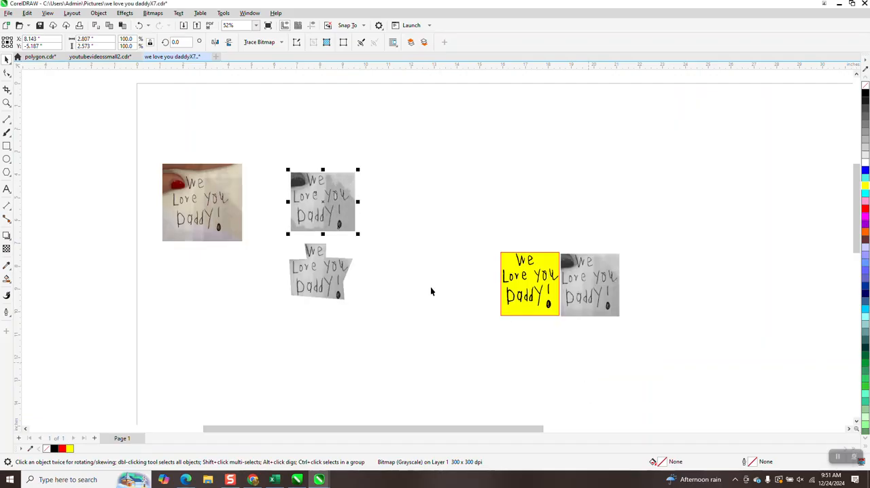
Move the traced result to the right of its grayscale source bitmap and compare the two up close.
drag(346, 210, 420, 209)
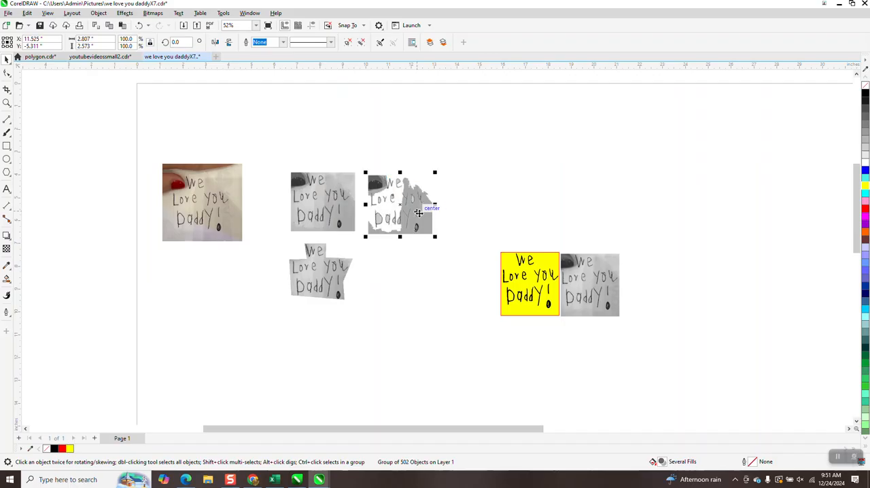
click(6, 103)
drag(288, 172, 324, 198)
scroll(326, 196, down, 3)
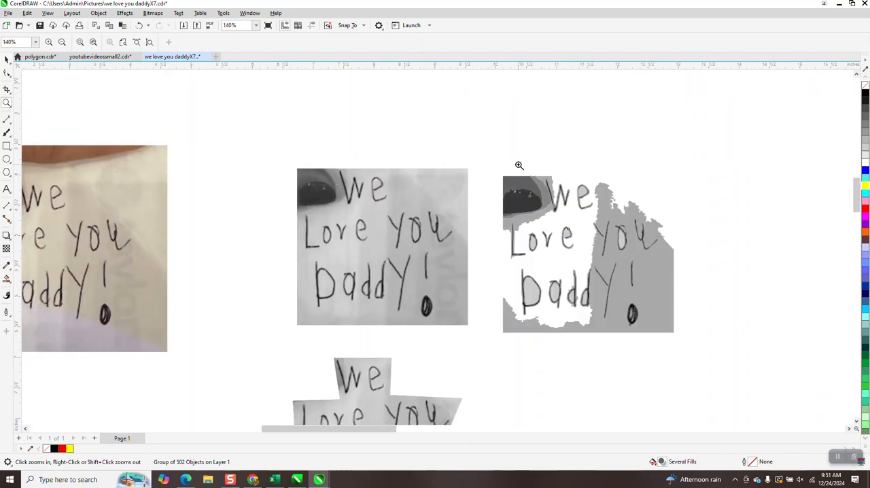
scroll(497, 151, down, 2)
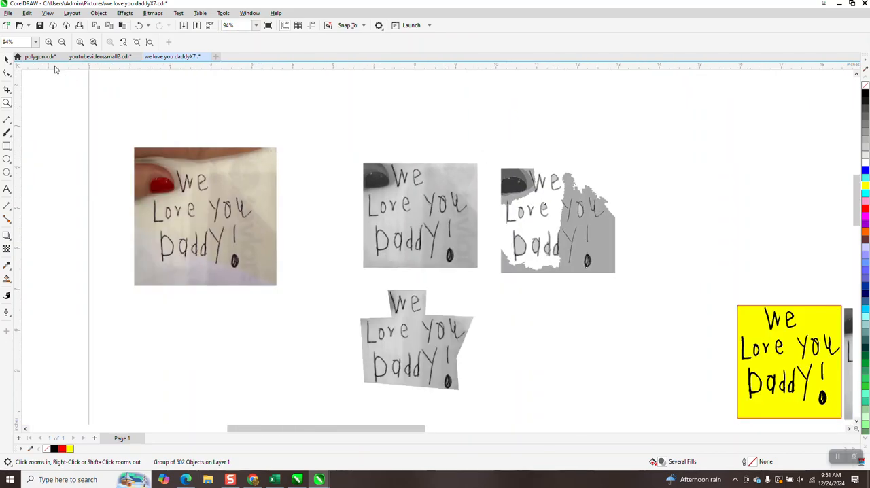
Cut the fingernail out of the rectangular grayscale bitmap by adding nodes on its top and left edges and moving the corner node inward.
key(space)
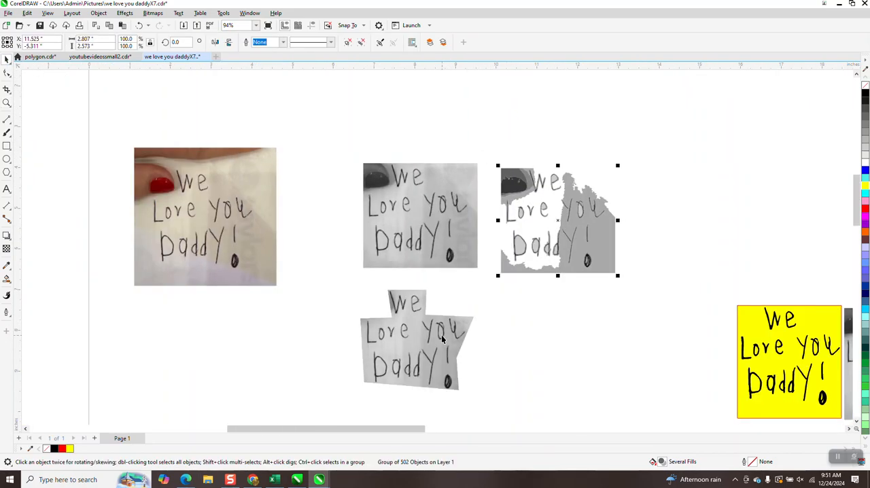
click(429, 242)
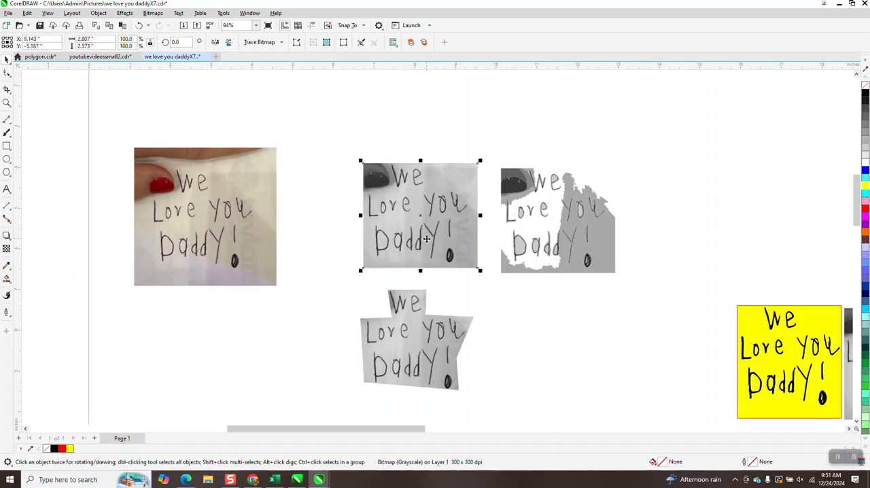
click(7, 104)
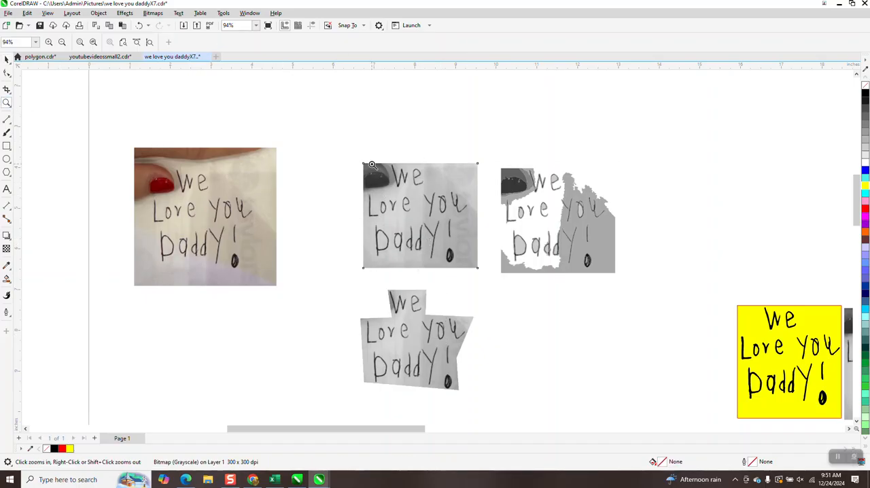
drag(350, 152, 567, 322)
click(7, 73)
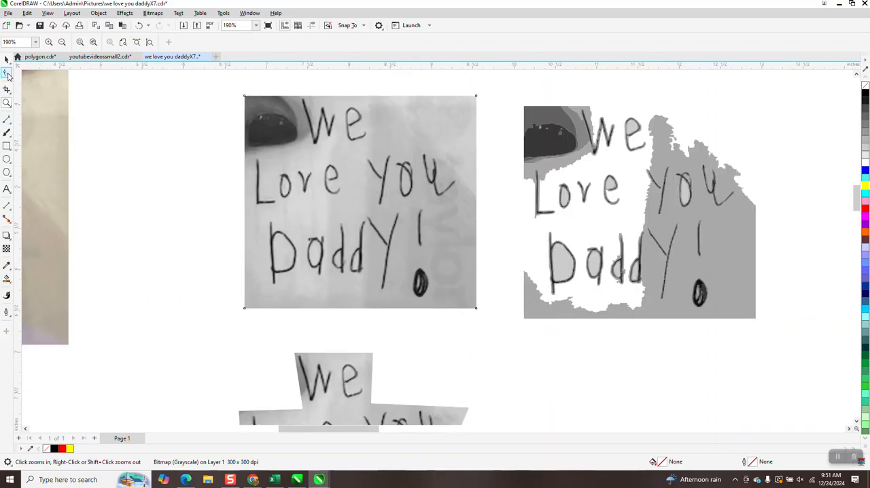
double_click(296, 96)
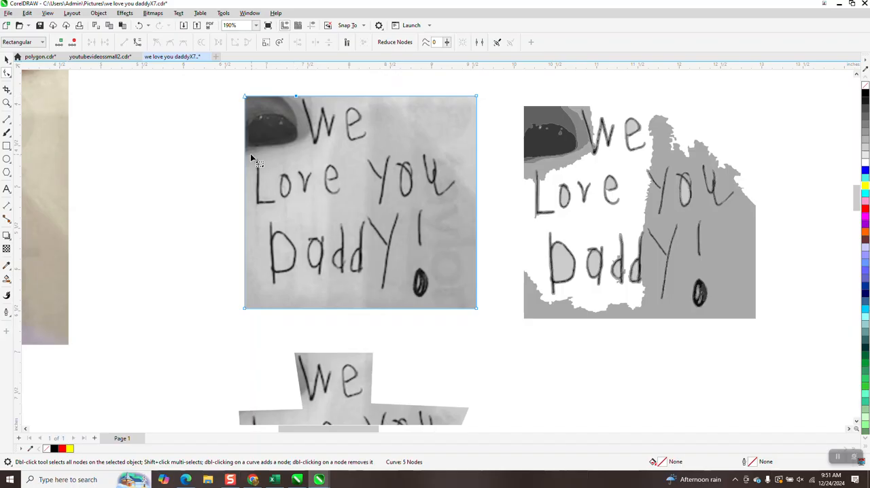
drag(245, 99, 309, 156)
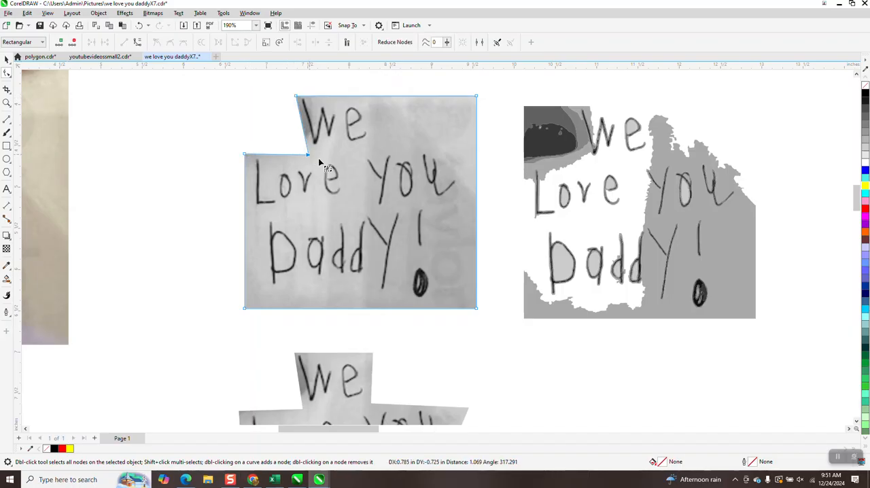
Trim the blank area beside "We" by adding nodes on the bitmap's top and right edges and moving the upper right corner node inward.
double_click(373, 96)
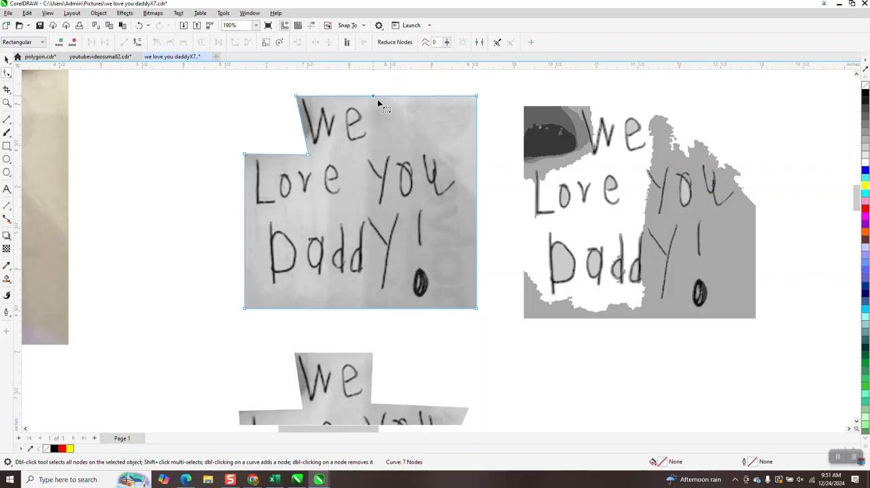
double_click(475, 151)
drag(476, 95, 375, 140)
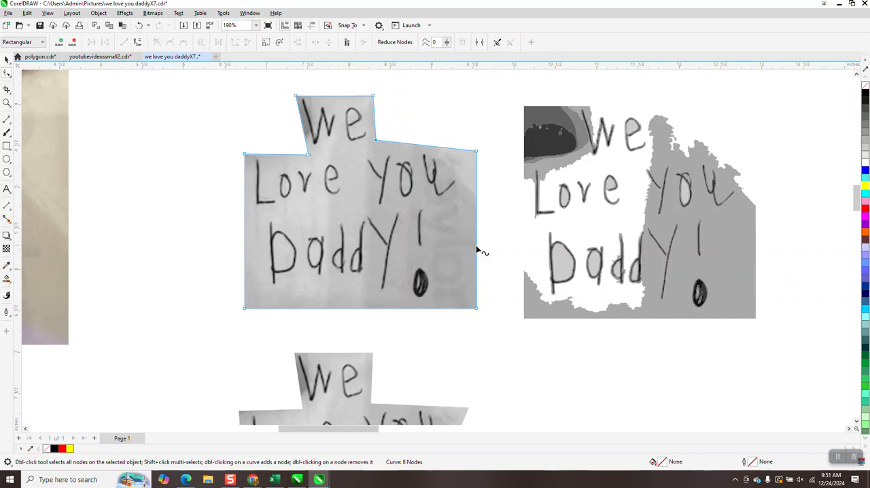
Trim the blank area beside "Daddy!" by adding nodes on the bitmap's right and bottom edges and moving the lower right corner node inward.
scroll(478, 251, down, 1)
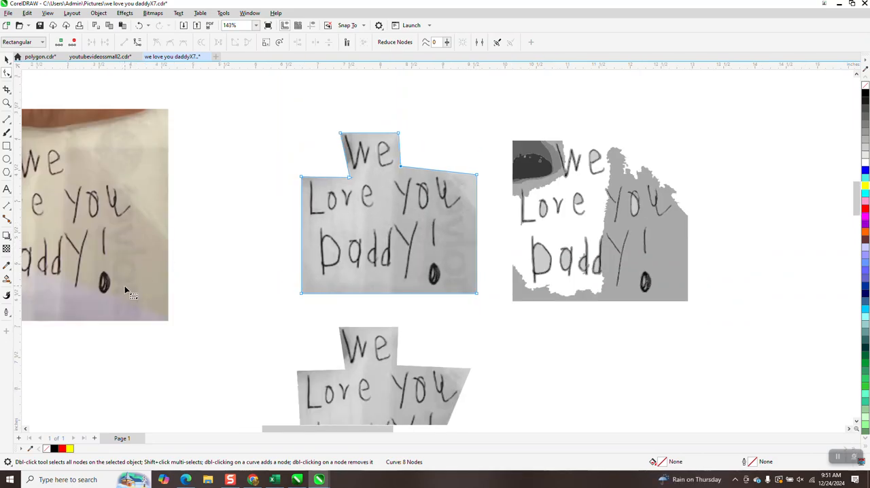
click(7, 102)
drag(380, 188, 511, 334)
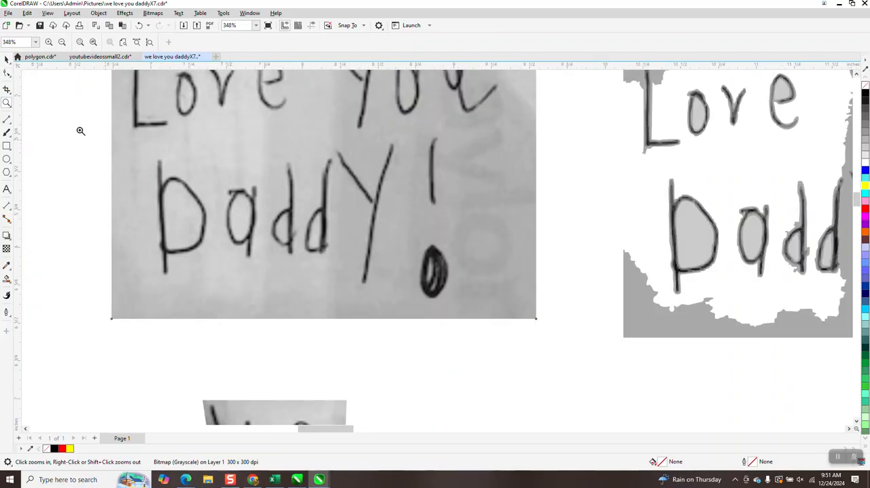
click(9, 74)
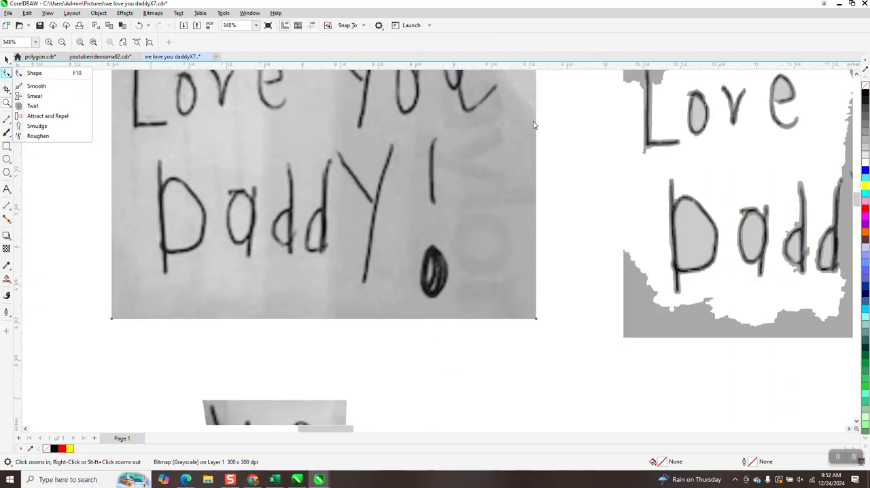
click(49, 87)
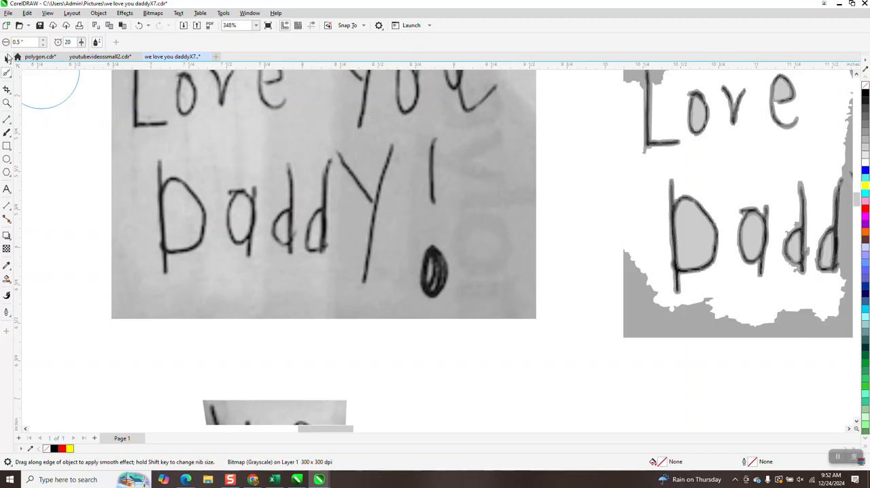
click(12, 77)
click(30, 72)
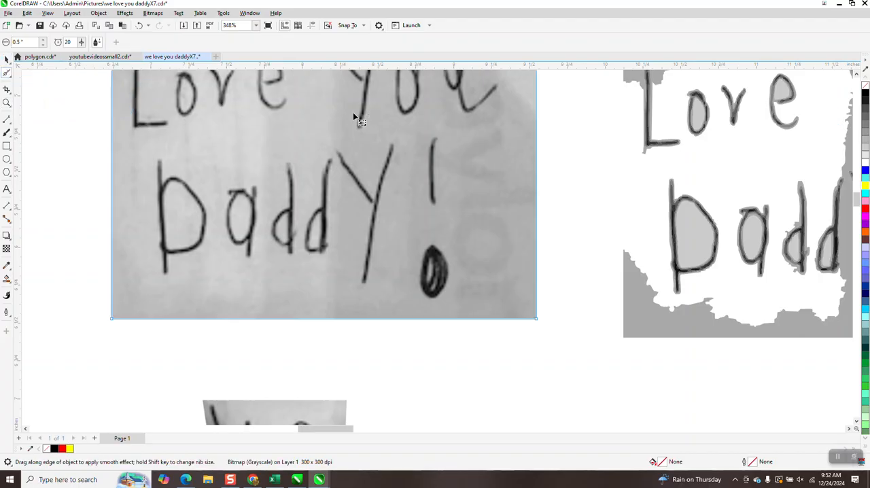
double_click(536, 108)
double_click(456, 319)
drag(536, 319, 450, 126)
scroll(466, 352, down, 3)
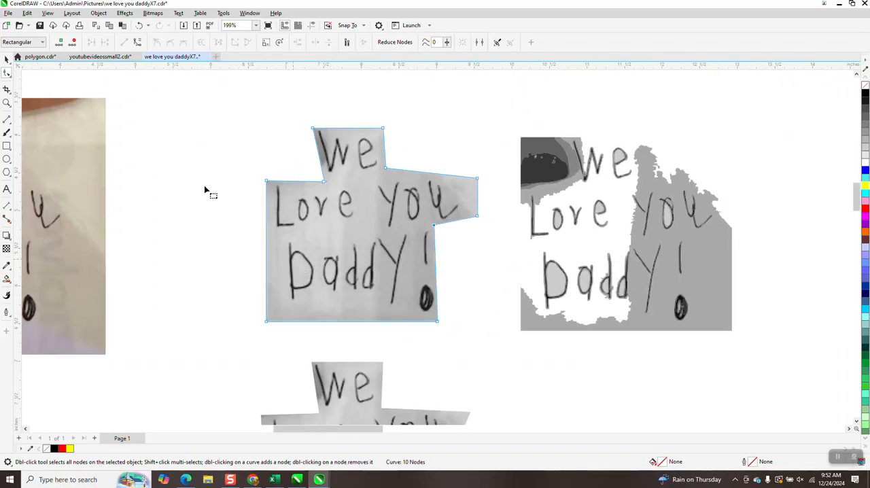
Trace the lower reshaped grayscale bitmap with a Clipart outline trace at detail 100 and move the result to the right of its source.
click(6, 59)
scroll(186, 113, down, 4)
click(291, 308)
click(282, 43)
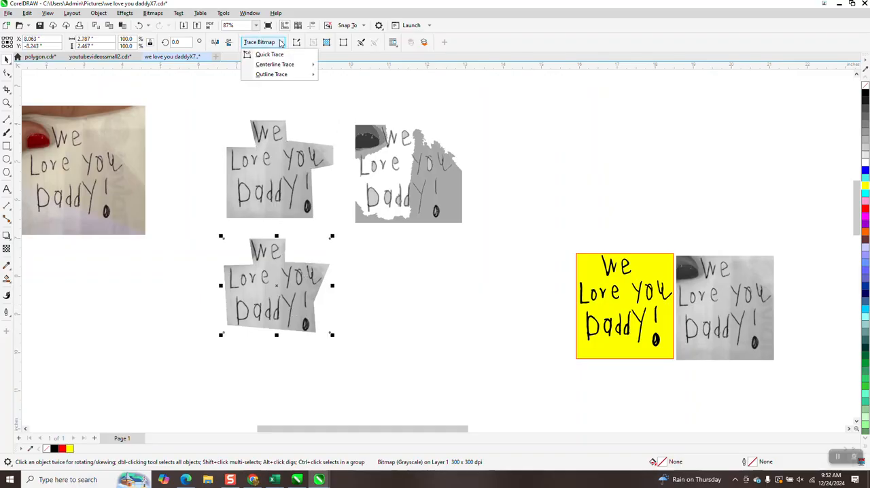
mouse_move(279, 74)
click(350, 106)
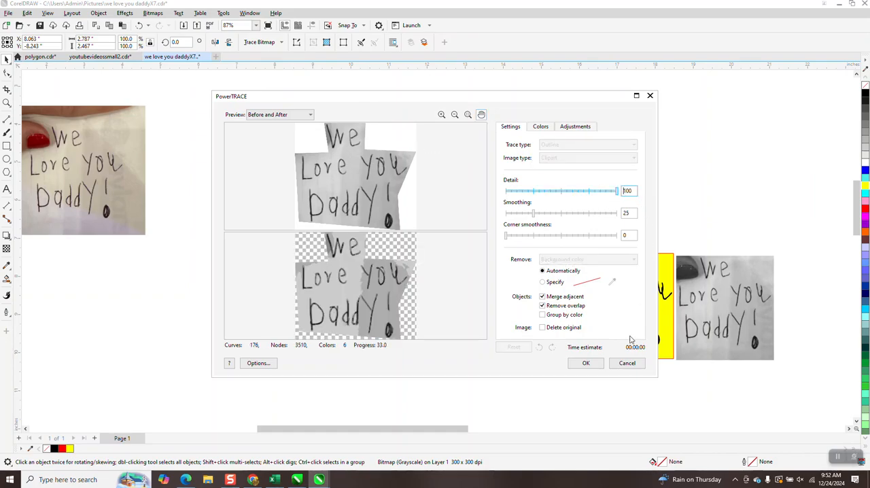
click(586, 361)
drag(306, 299, 450, 301)
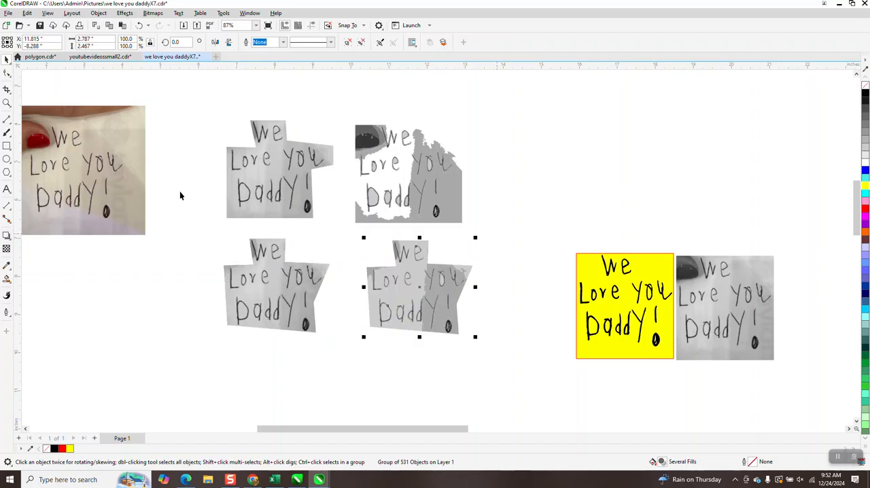
Ungroup the traced copy of the lower bitmap into separate objects.
key(z)
scroll(435, 324, up, 3)
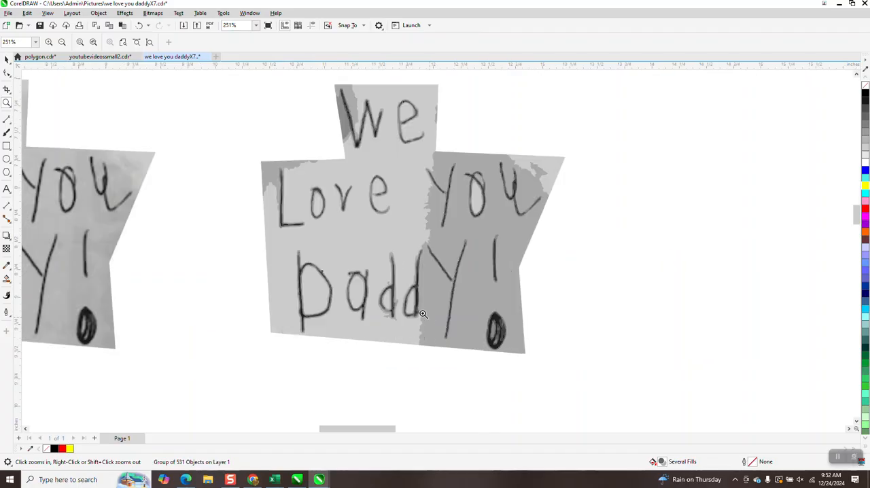
click(7, 59)
click(99, 14)
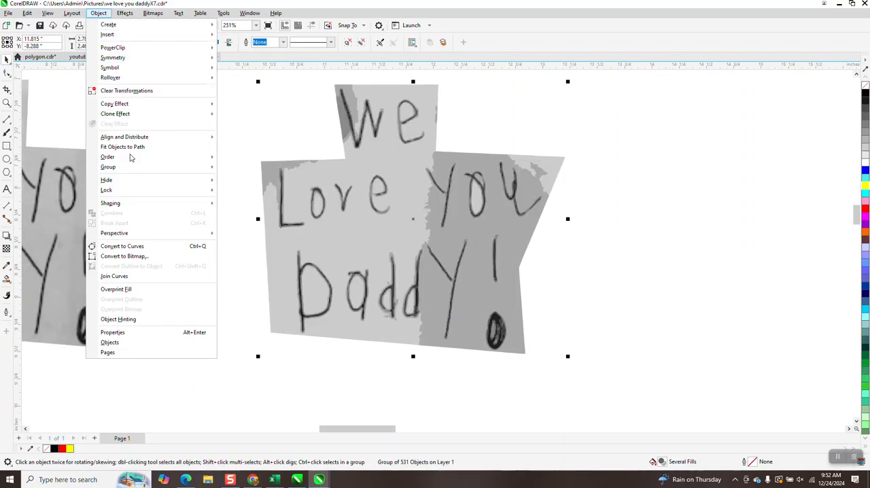
mouse_move(130, 168)
click(248, 180)
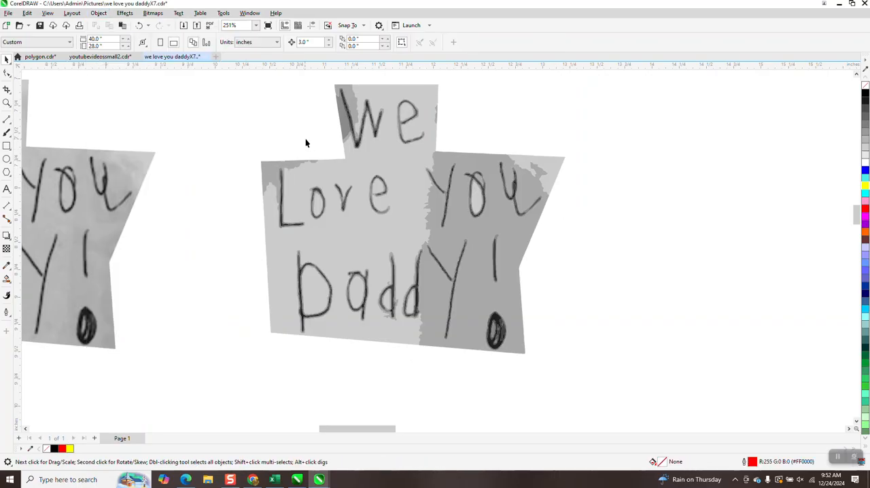
Delete the light gray background, the fill inside the "e" of "We" and the gray patches beside the "W".
click(391, 175)
key(Delete)
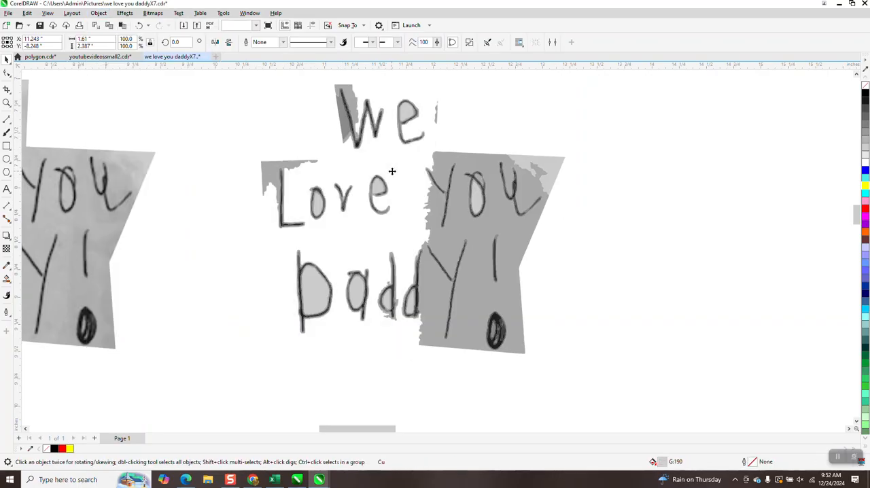
click(407, 114)
key(Delete)
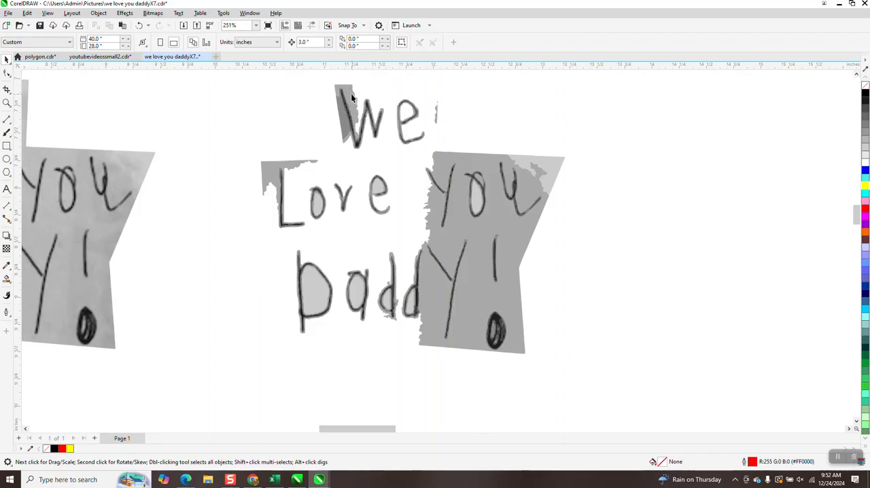
click(351, 98)
key(Delete)
click(344, 121)
key(Delete)
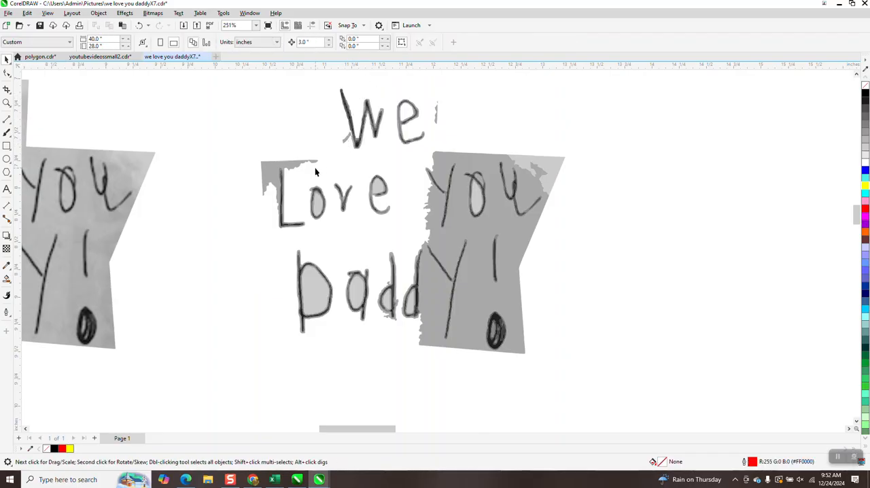
Delete the gray patch beside the "L" and the fills inside the "o" and "e" of "Love".
click(273, 166)
key(Delete)
click(318, 207)
key(Delete)
click(380, 184)
key(Delete)
Delete the gray background behind "You" and "Y!", its light corner piece, and the fills inside the "Daddy" letters except the first small "d".
click(500, 220)
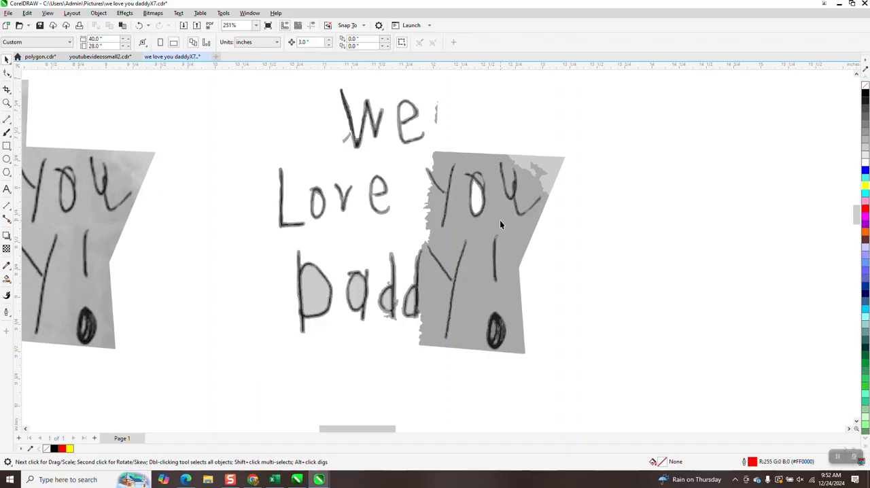
key(Delete)
click(552, 167)
key(Delete)
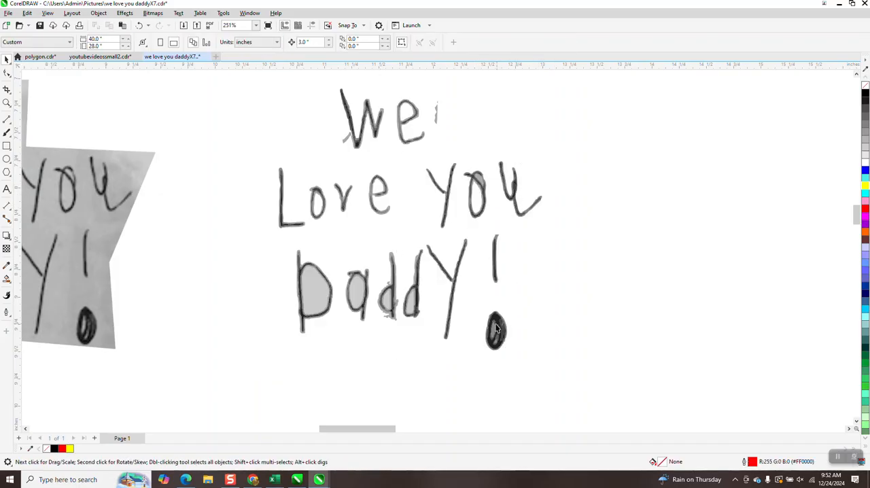
click(408, 305)
key(Delete)
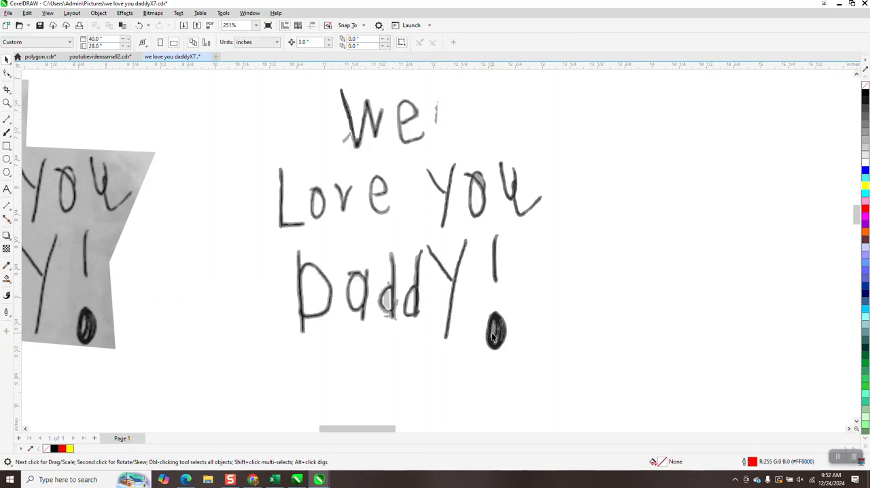
Delete the small gray triangle inside the exclamation mark's dot.
click(6, 103)
drag(466, 321, 526, 358)
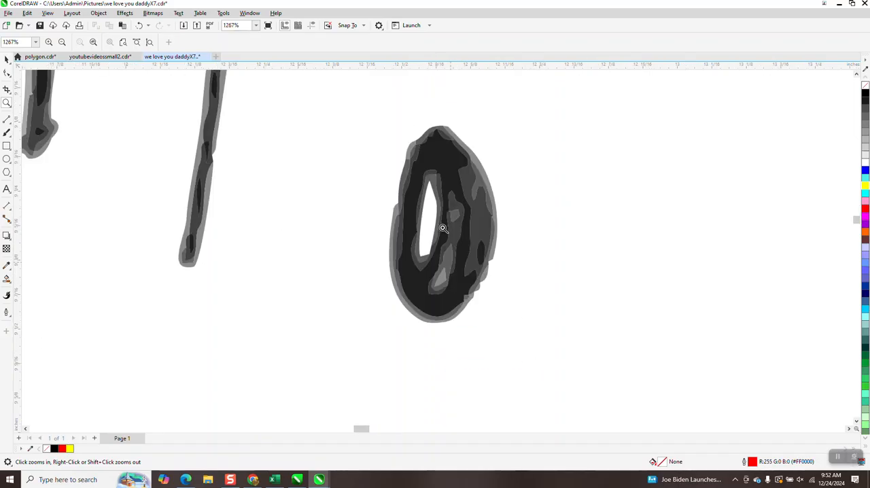
click(6, 74)
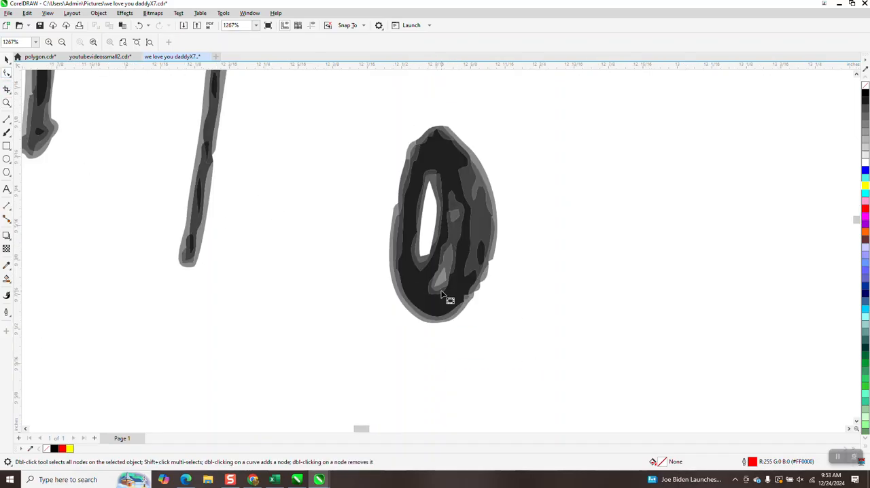
click(442, 282)
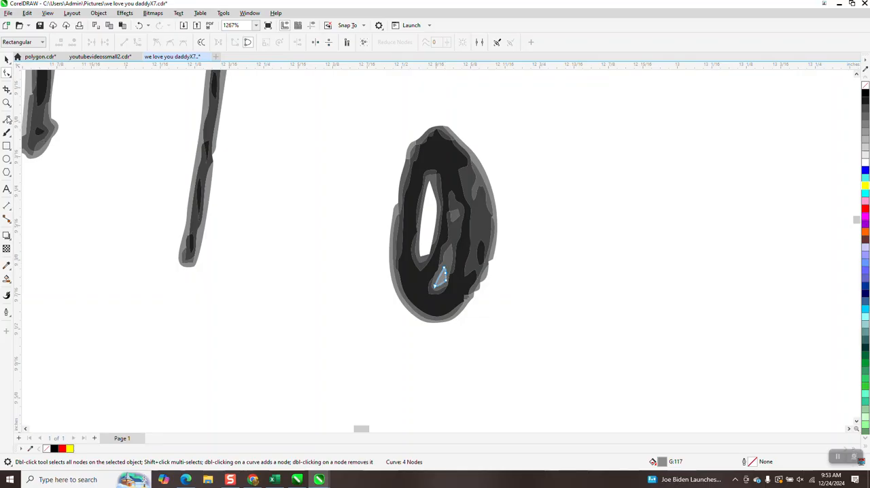
click(6, 60)
click(263, 196)
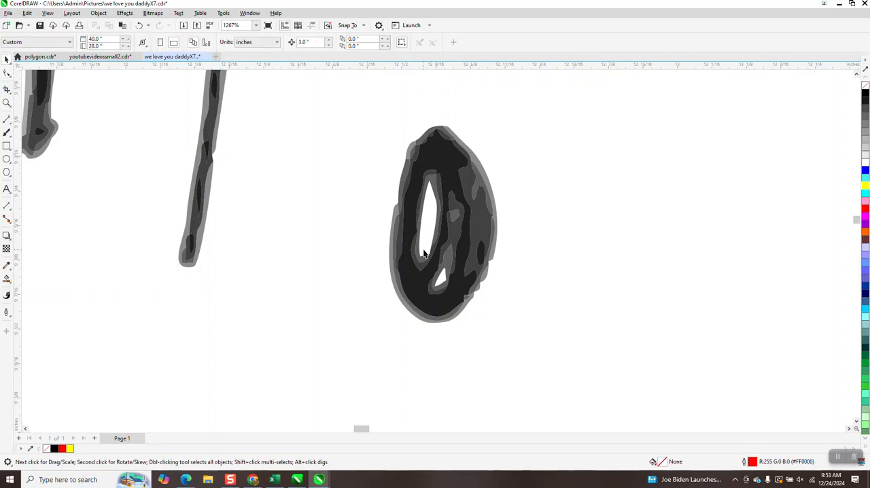
Delete the ragged gray fringe around the first small "d" of "Daddy" and the fill inside it.
scroll(380, 297, down, 3)
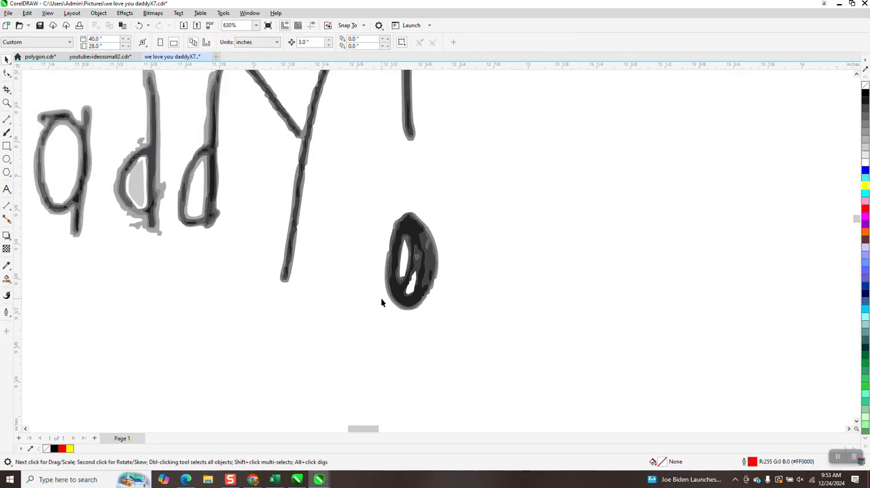
click(234, 256)
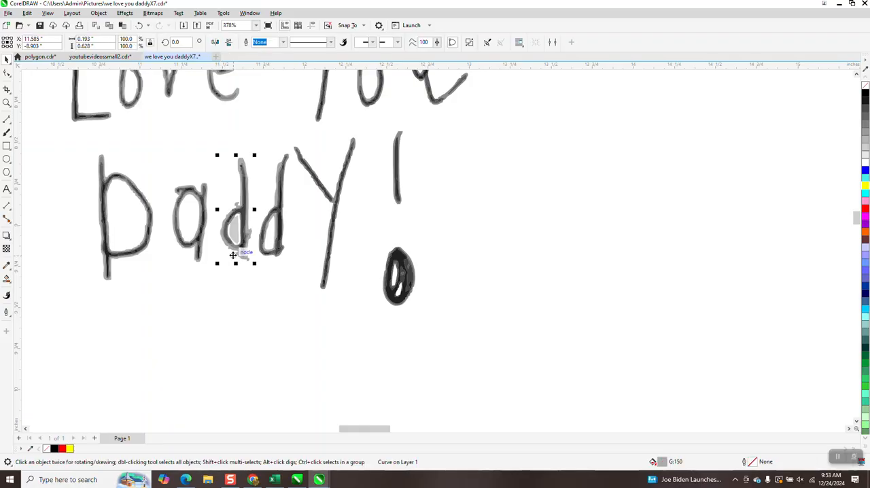
key(Delete)
click(234, 238)
key(Delete)
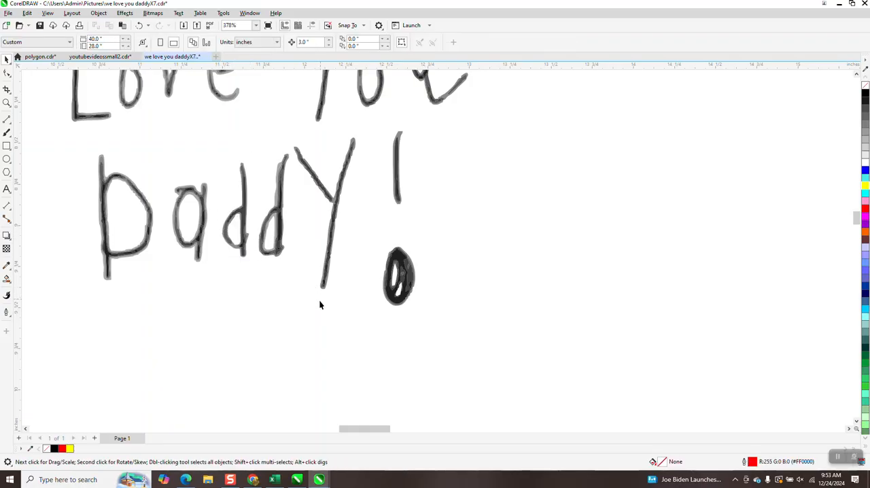
Delete the leftover gray piece in the "o" of "You" and the stray mark beside "We".
scroll(322, 329, down, 1)
click(358, 144)
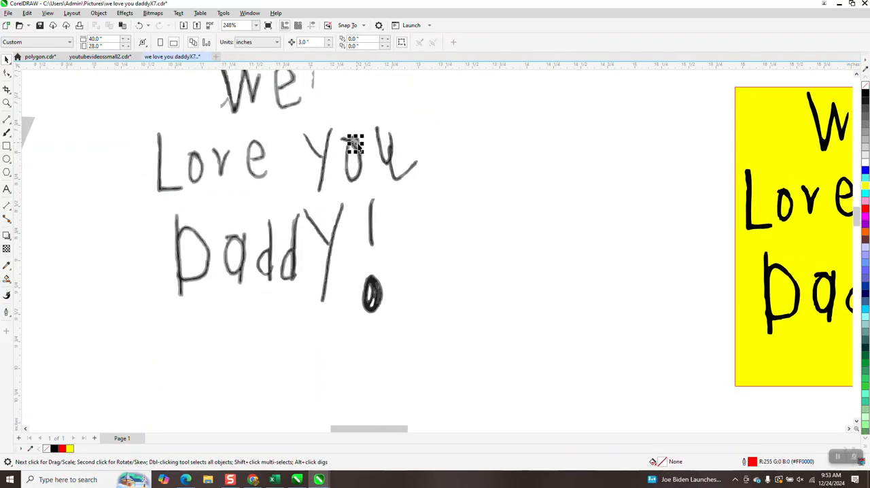
key(Delete)
scroll(295, 184, down, 1)
click(309, 108)
key(Delete)
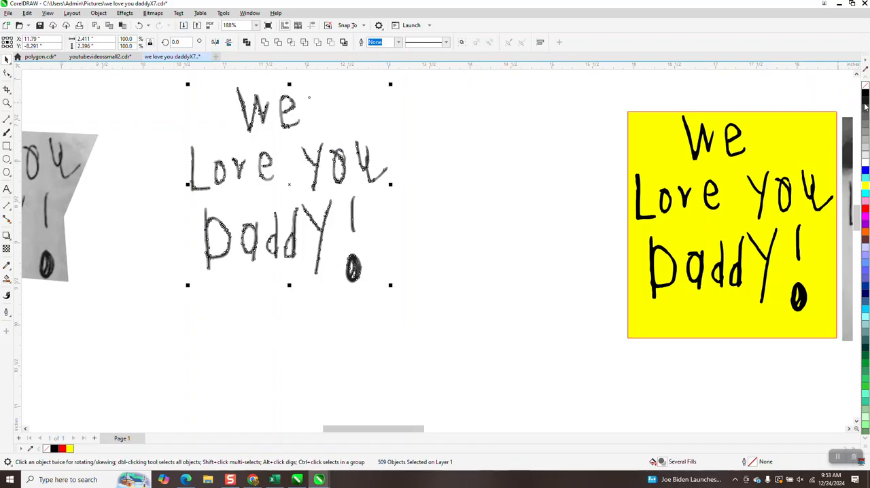
Select all the traced lettering pieces, remove their fill, give them a black outline and check the overlapping outlines up close.
click(865, 85)
right_click(866, 94)
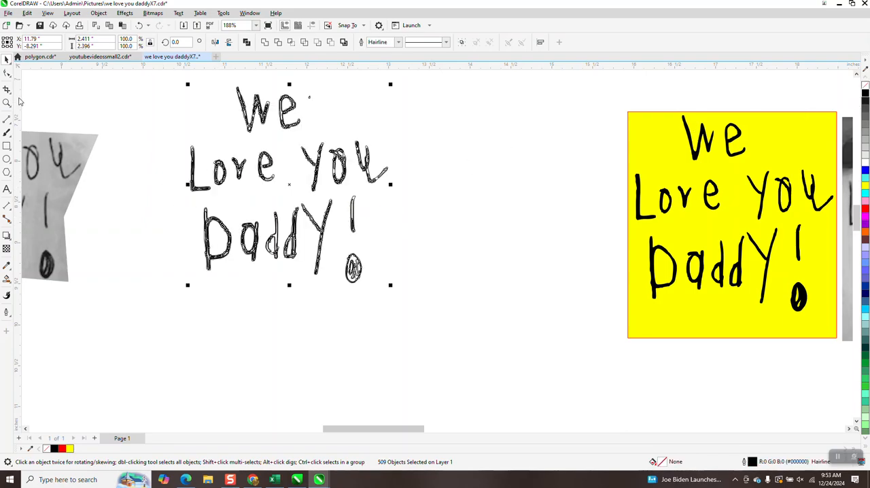
click(7, 104)
drag(240, 145, 310, 194)
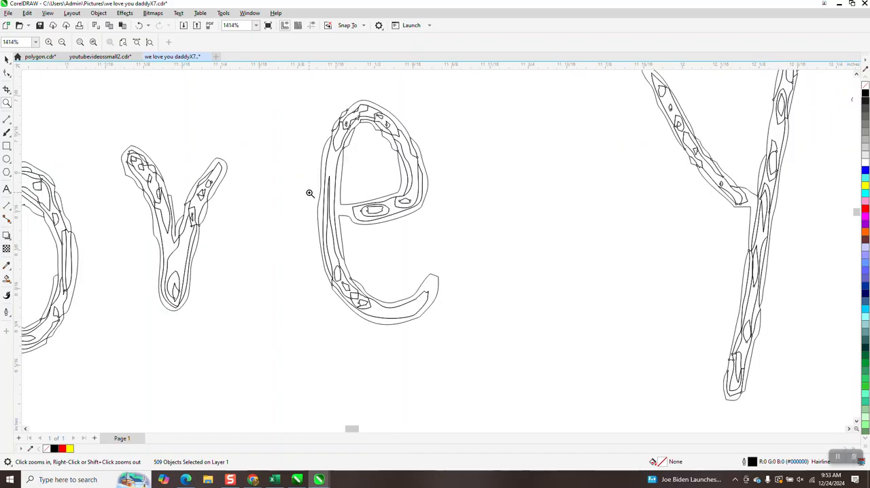
right_click(312, 189)
scroll(313, 171, down, 5)
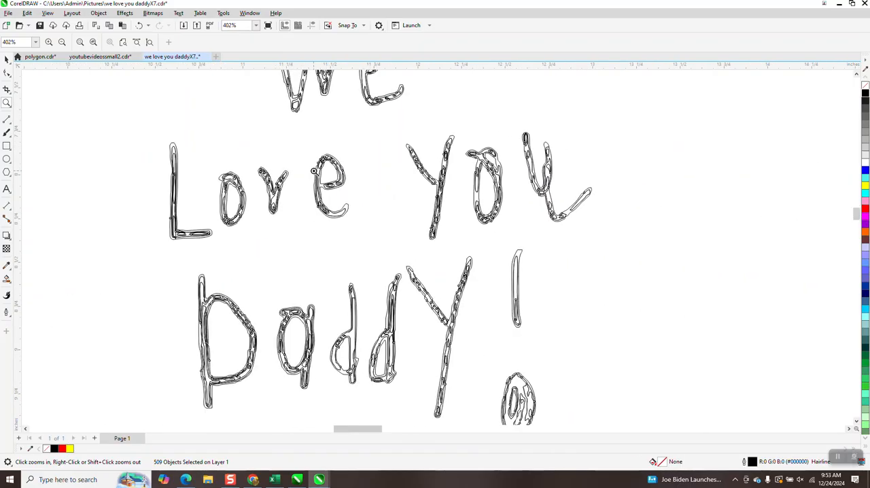
Weld all the selected outlined lettering pieces into a single curve.
click(7, 60)
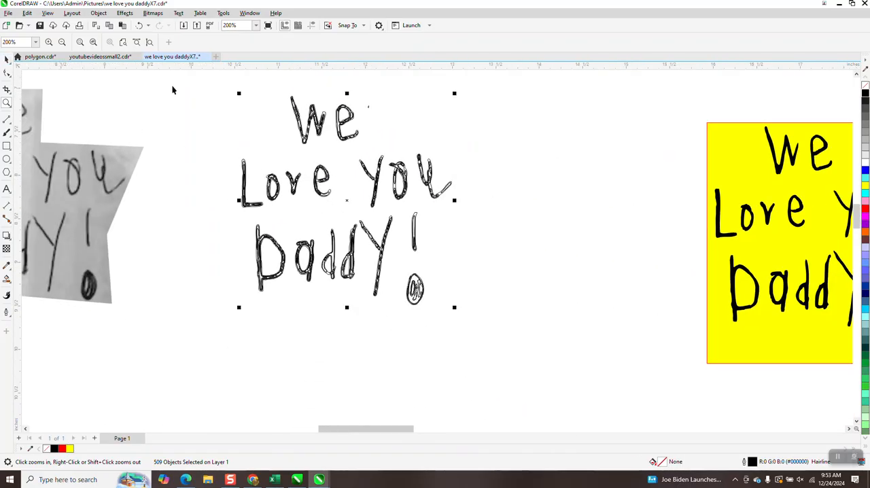
drag(506, 340, 516, 351)
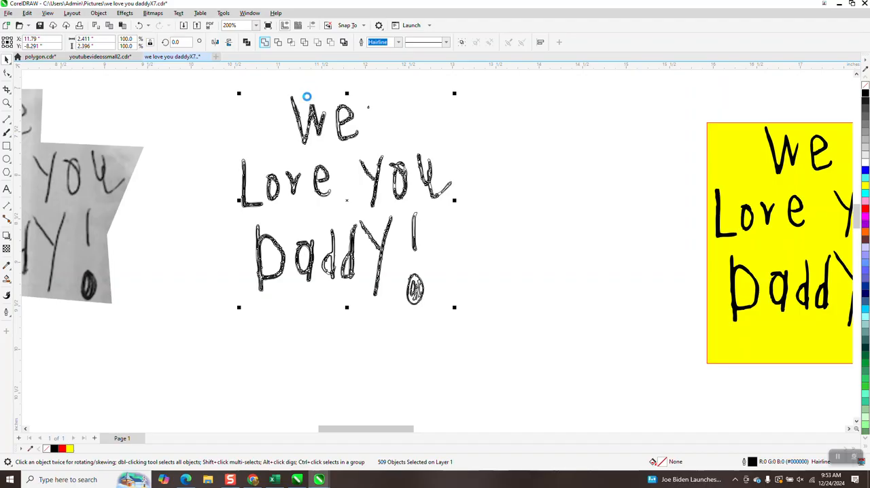
key(ctrl+l)
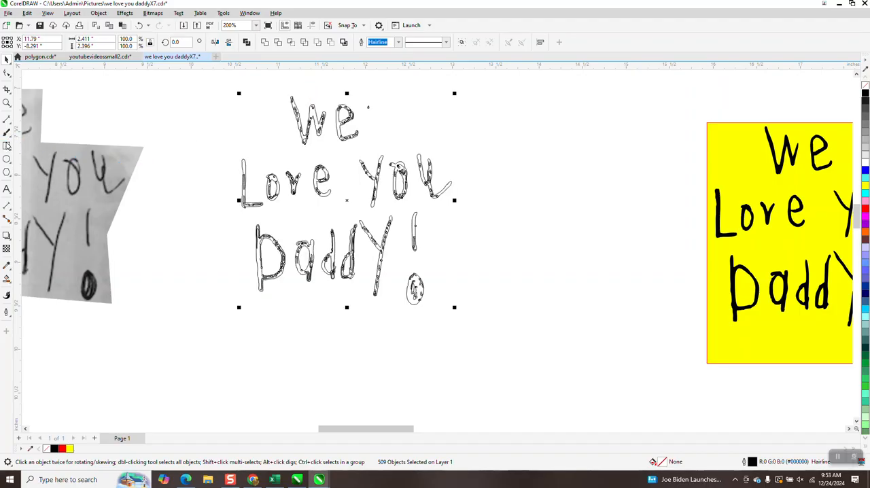
Draw a rectangle about 3.55 by 3.04 inches around all the outlined lettering.
click(7, 145)
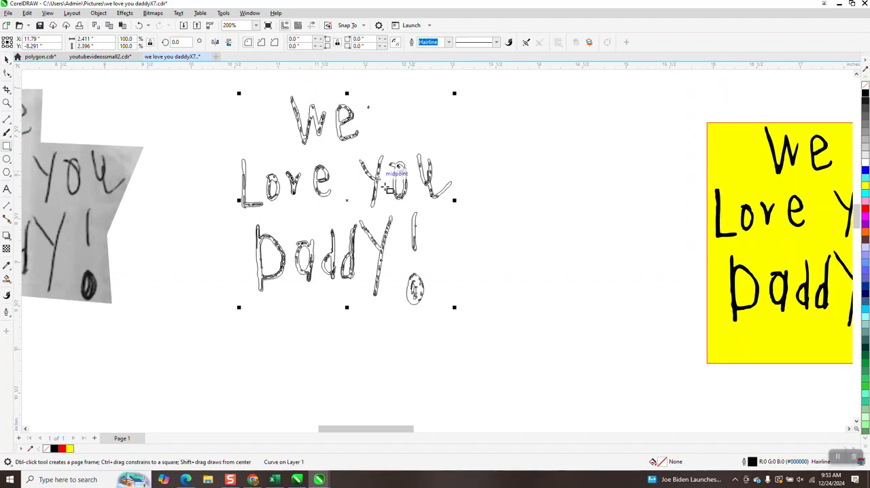
drag(219, 81, 532, 349)
Smart-fill the area between the rectangle and the lettering with black, no outline, and move that fill 3 inches down.
click(6, 280)
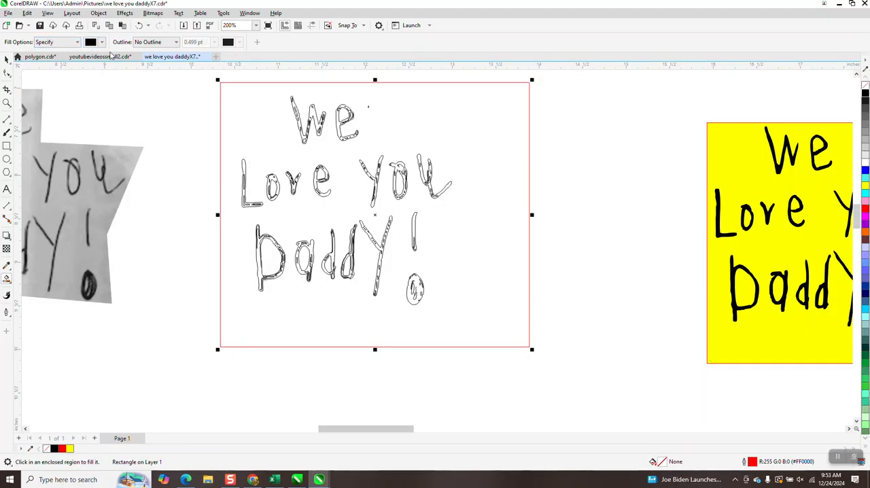
scroll(254, 132, down, 3)
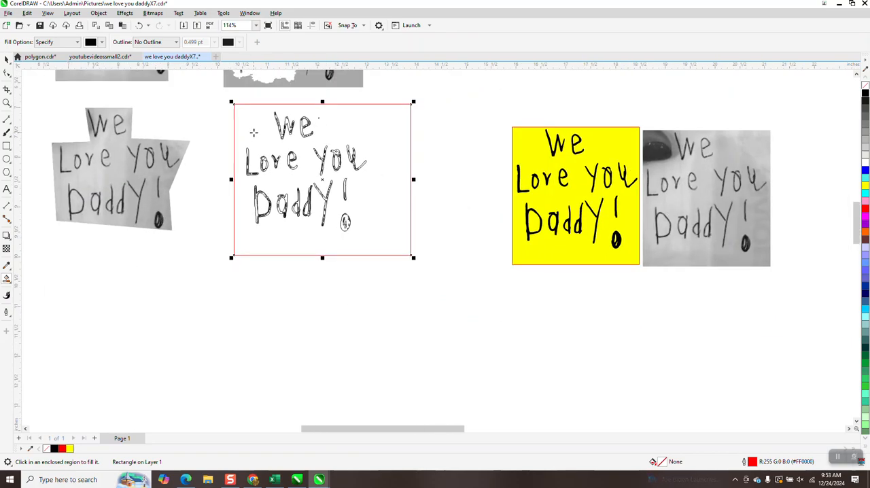
click(264, 138)
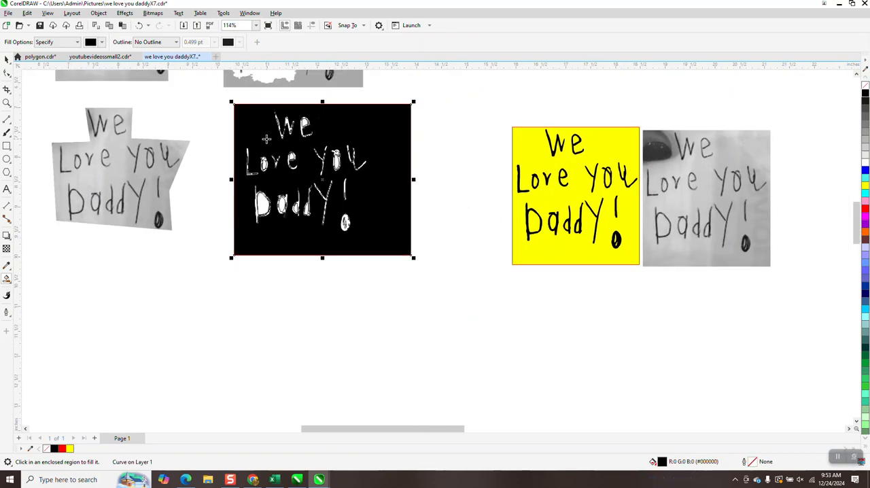
key(Down)
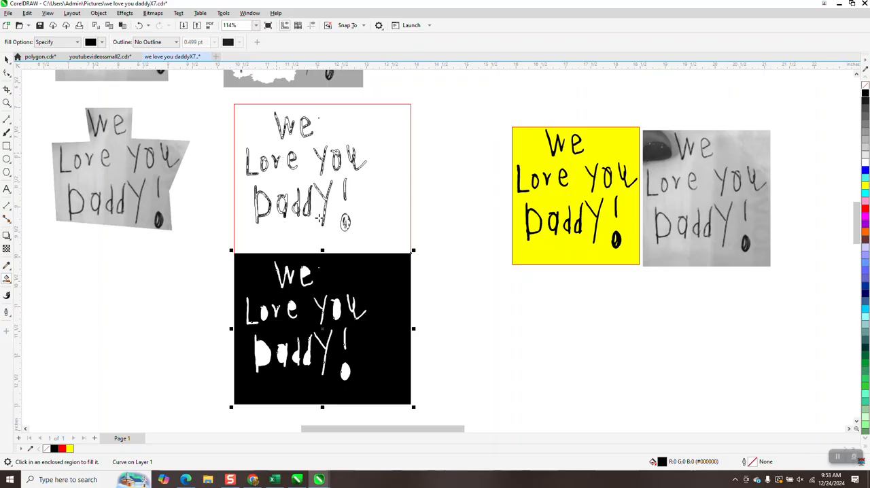
Select the rectangle together with the outlined lettering inside it and group them.
click(7, 103)
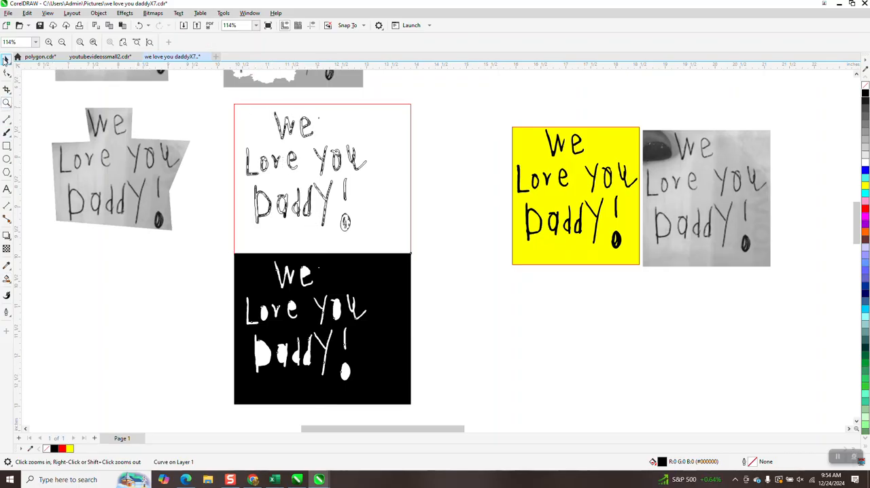
click(5, 60)
drag(226, 97, 448, 260)
key(ctrl+g)
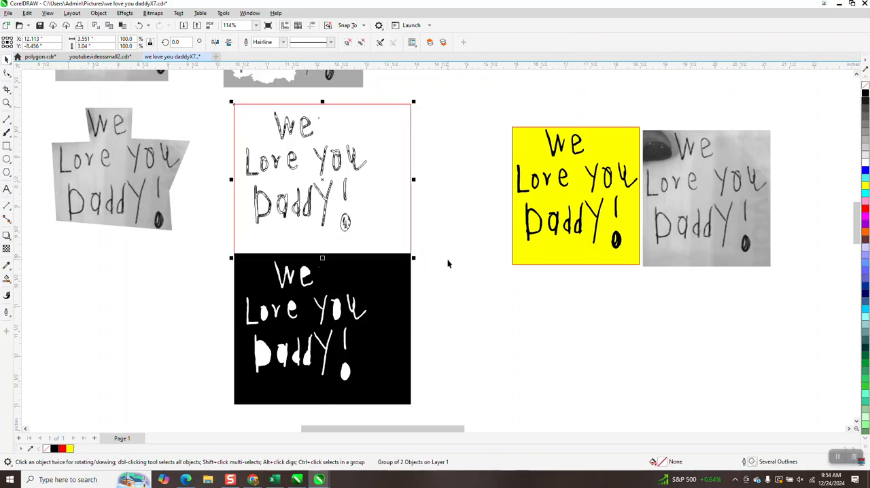
Smart-fill the enclosed centers of the "e" in "We", the "o" in "You", and the "o" and "e" in "Love" with black.
click(6, 103)
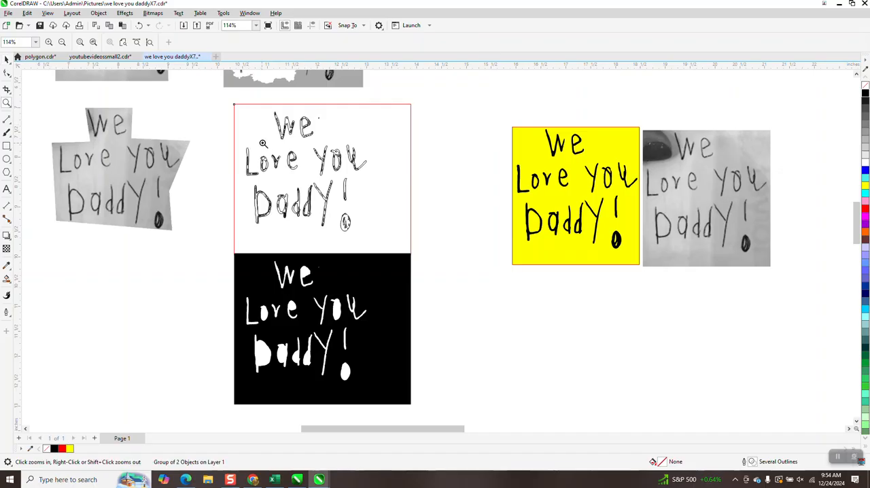
drag(231, 109, 392, 264)
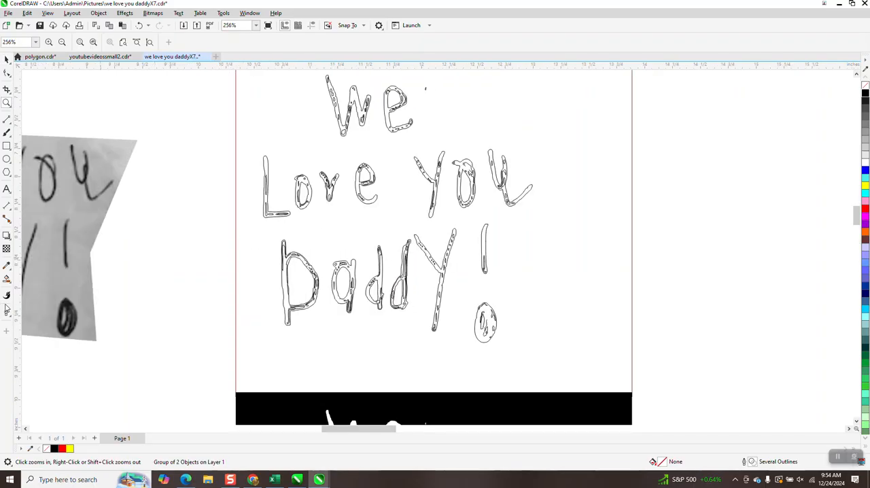
click(7, 279)
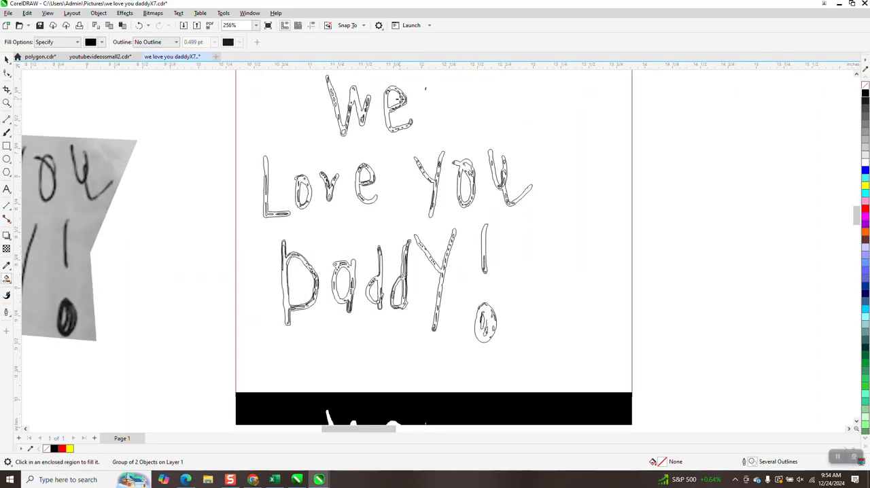
click(392, 105)
click(467, 187)
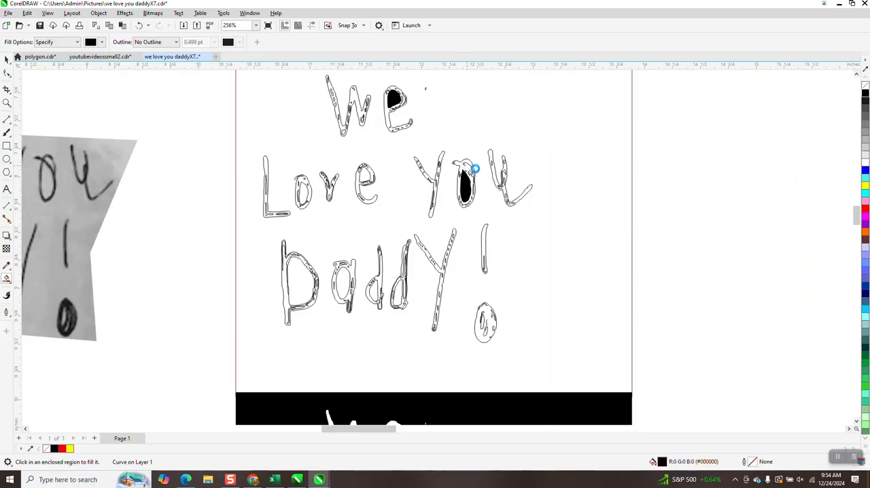
click(475, 168)
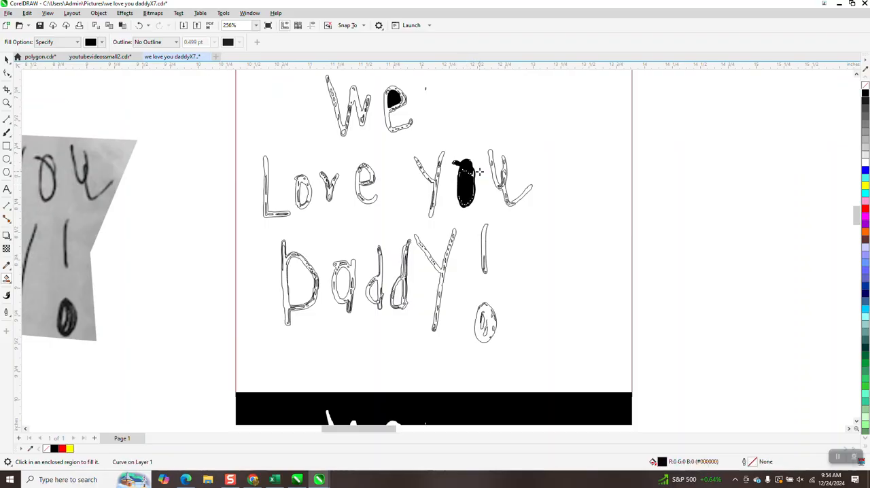
click(140, 26)
click(365, 175)
click(303, 199)
Smart-fill the enclosed centers of the "D", "a" and both small "d" letters in "Daddy", plus the exclamation mark's dot, with black.
click(300, 290)
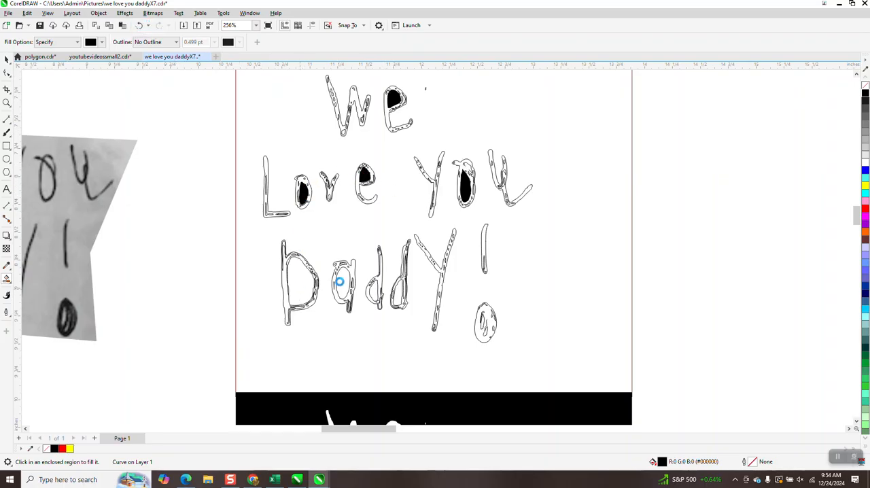
click(342, 282)
click(373, 291)
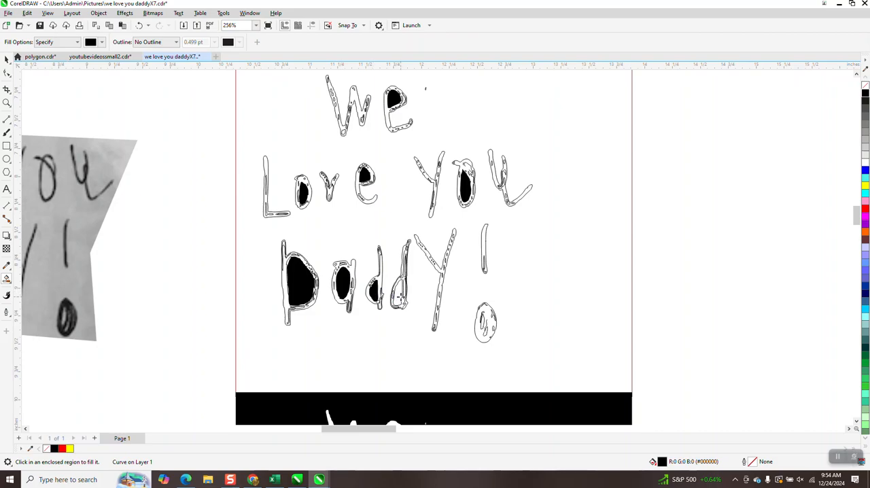
click(400, 296)
click(498, 324)
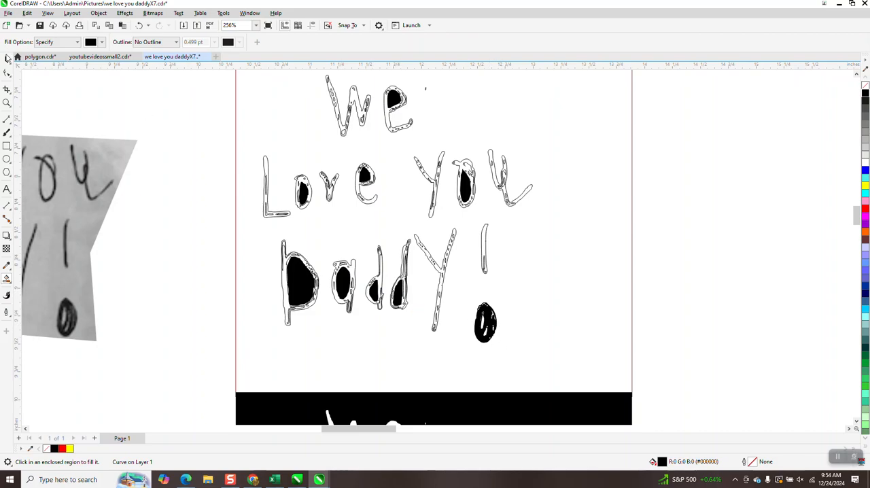
Move the grouped rectangle and outlined lettering 3 inches to the right, away from the black fills.
click(7, 59)
scroll(229, 187, down, 3)
click(450, 193)
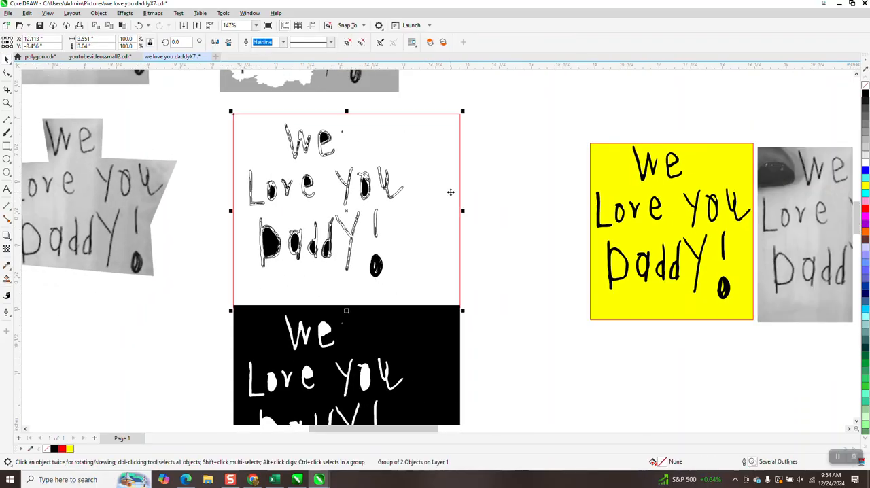
key(Right)
Select the black letter-center fills and the dot fill, and move them 3 inches down onto the black background piece.
drag(248, 117, 308, 221)
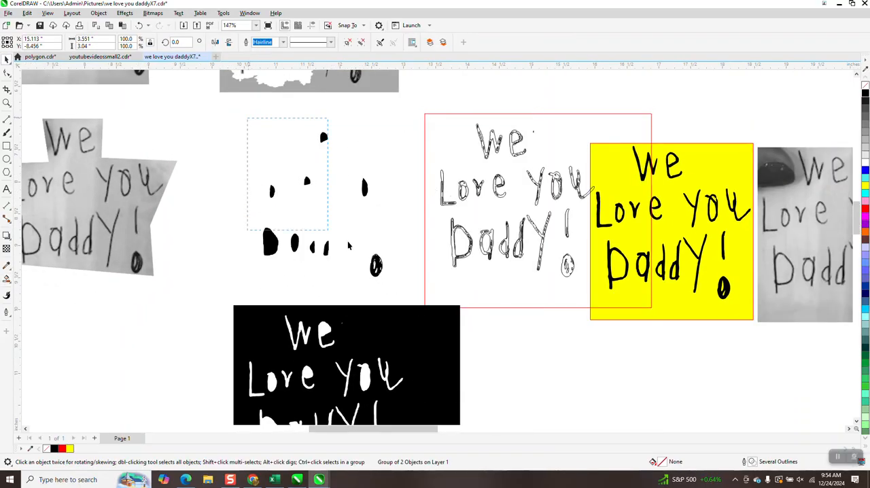
drag(407, 299, 408, 292)
key(Down)
scroll(380, 247, down, 2)
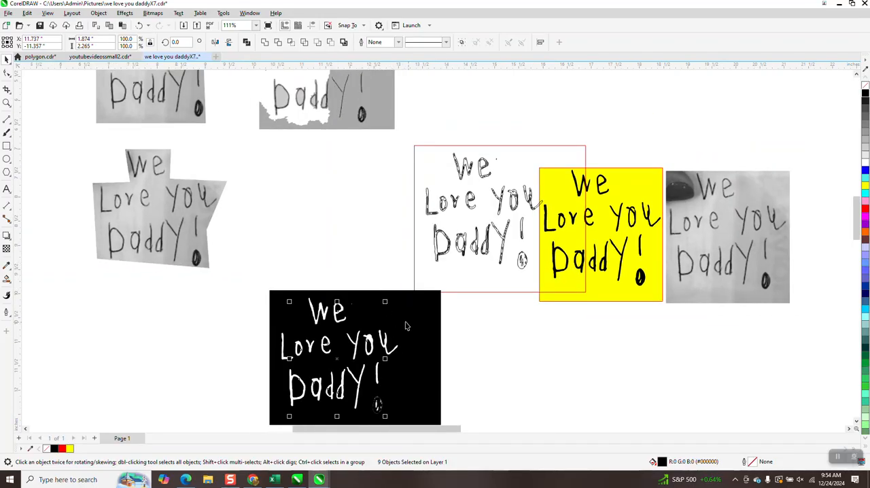
scroll(407, 326, down, 2)
Select the black background piece with the letter-center fills, remove their fill and give them a black outline.
drag(297, 288, 440, 406)
click(866, 86)
right_click(866, 93)
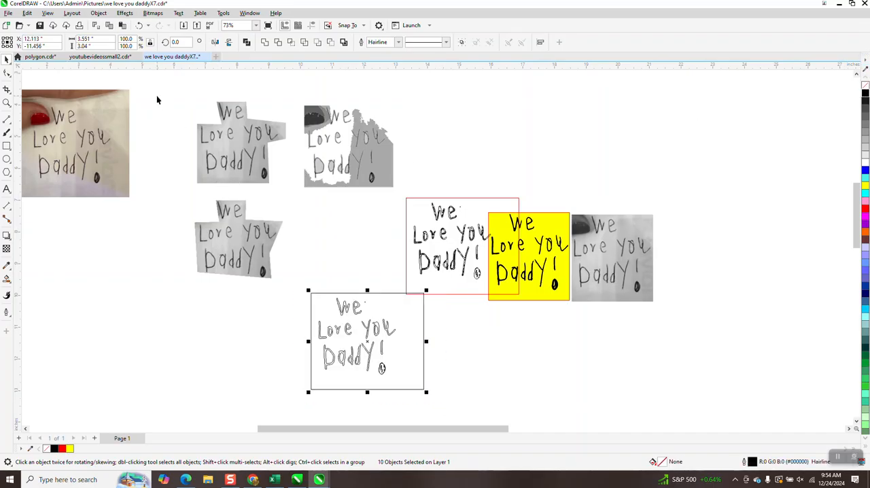
Try to delete the combined rectangle and lettering curve, and undo the deletion.
click(99, 13)
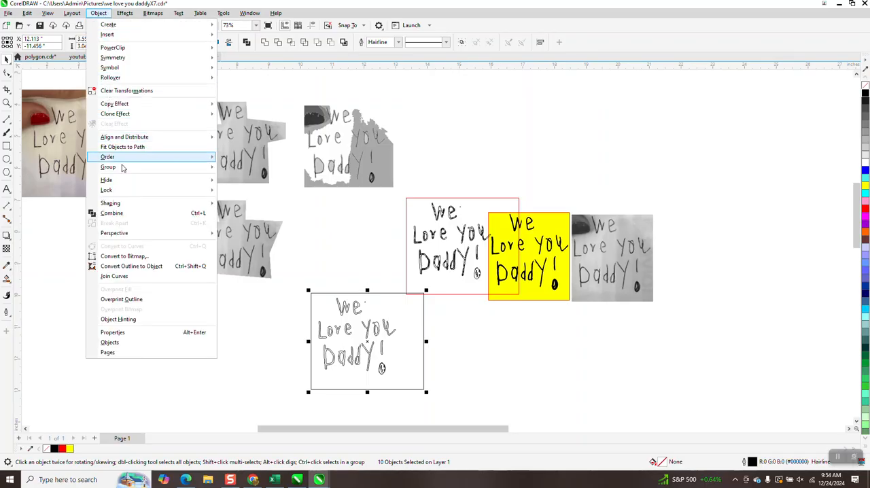
mouse_move(124, 171)
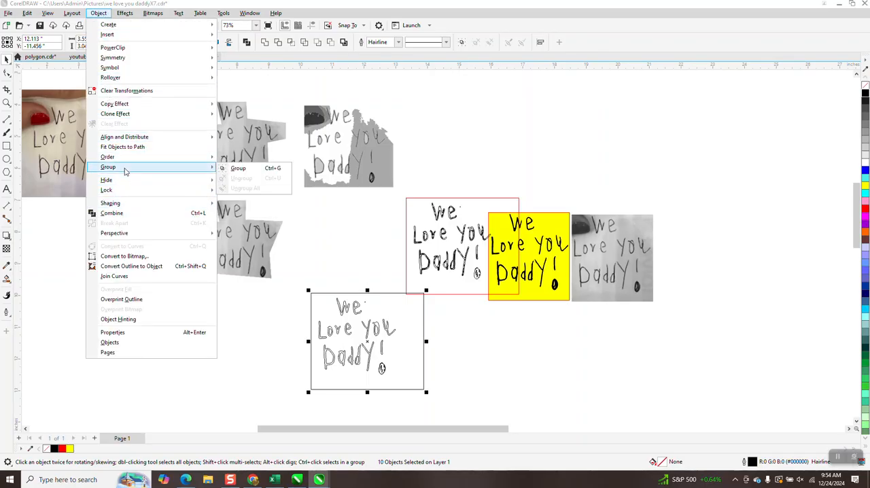
click(314, 314)
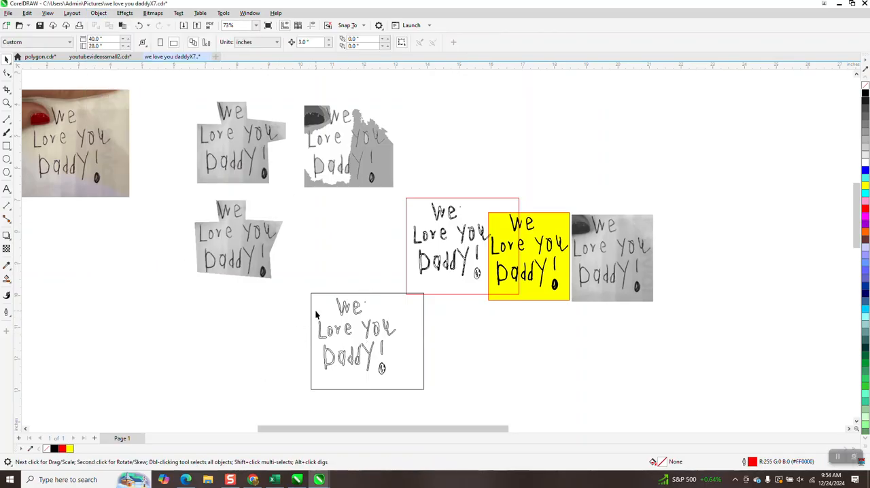
click(322, 294)
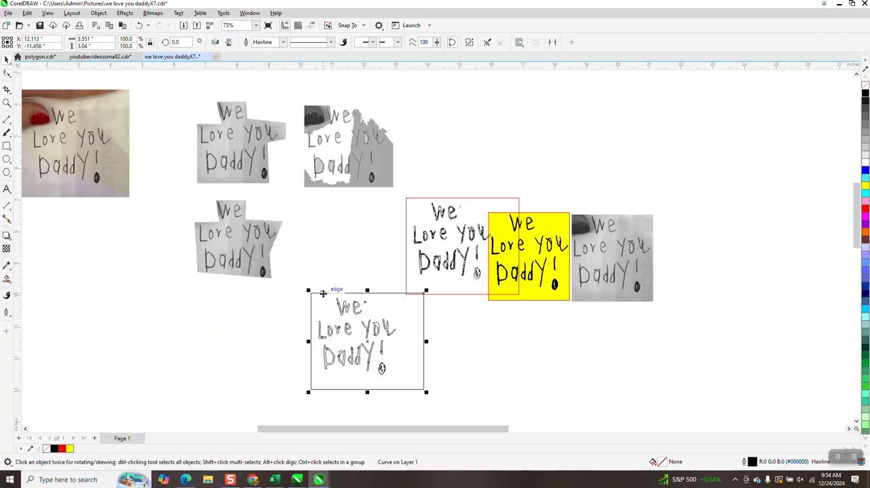
key(Delete)
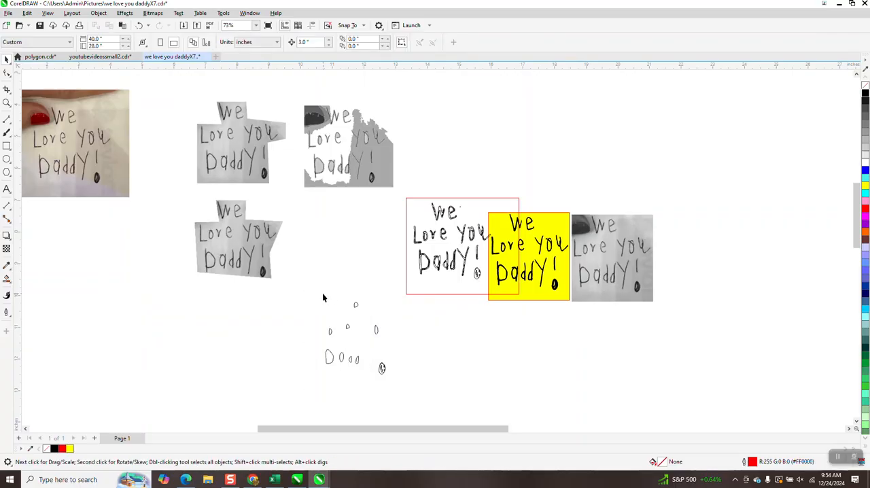
click(138, 25)
Break the combined curve apart and delete the outer rectangle around the lettering.
click(99, 12)
click(133, 227)
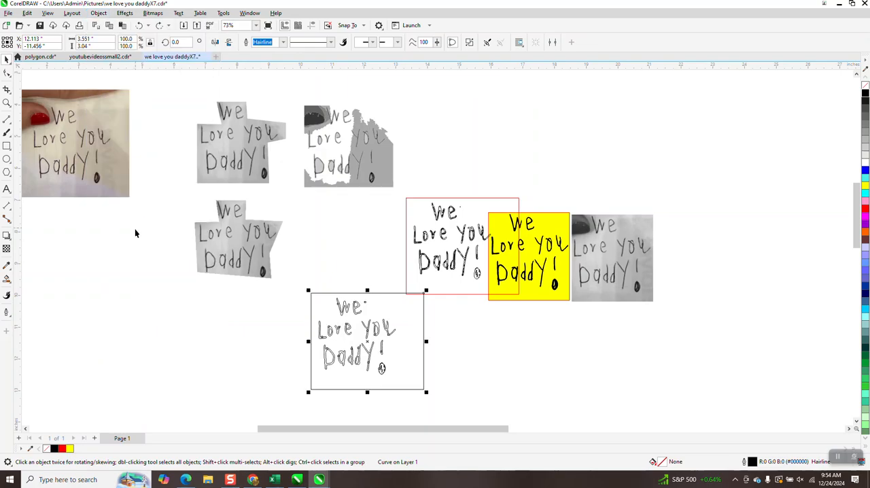
click(300, 257)
click(316, 297)
key(Delete)
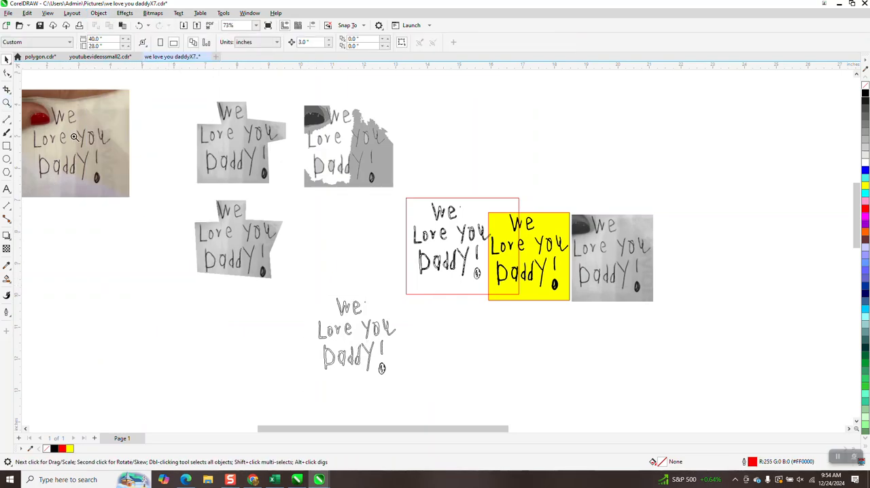
Smooth the jagged contours of the "D" in "Daddy" with the Smooth tool, using a 0.2 inch nib.
click(7, 102)
drag(344, 299, 418, 371)
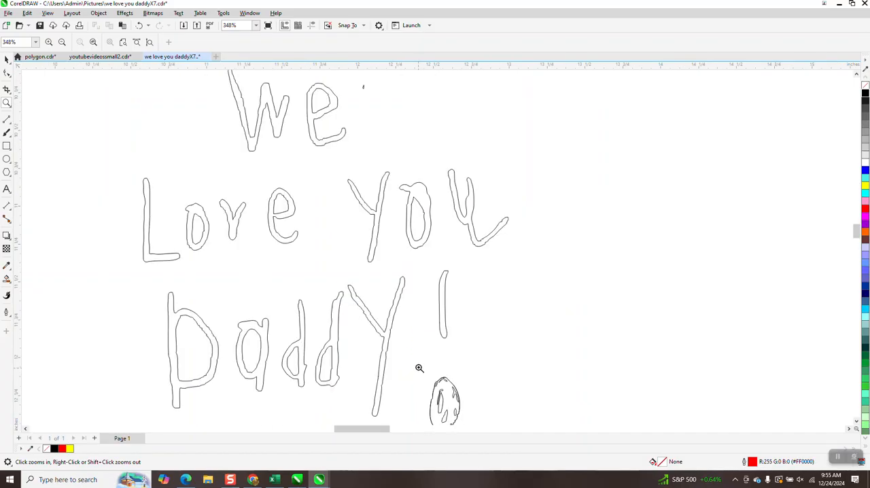
scroll(409, 336, down, 1)
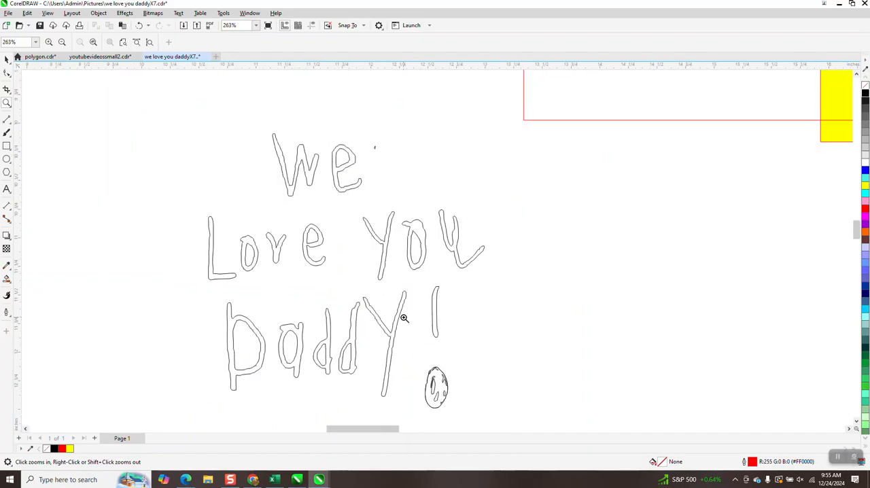
click(6, 59)
scroll(240, 161, down, 1)
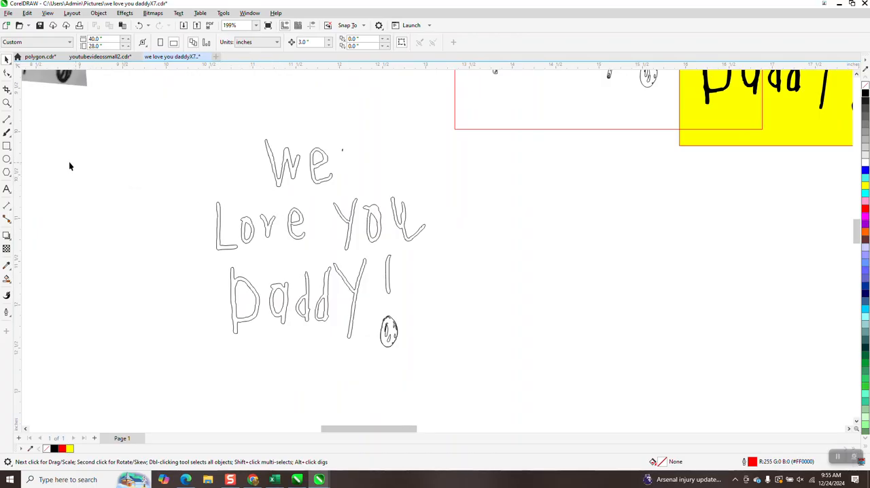
click(7, 102)
drag(229, 268, 276, 335)
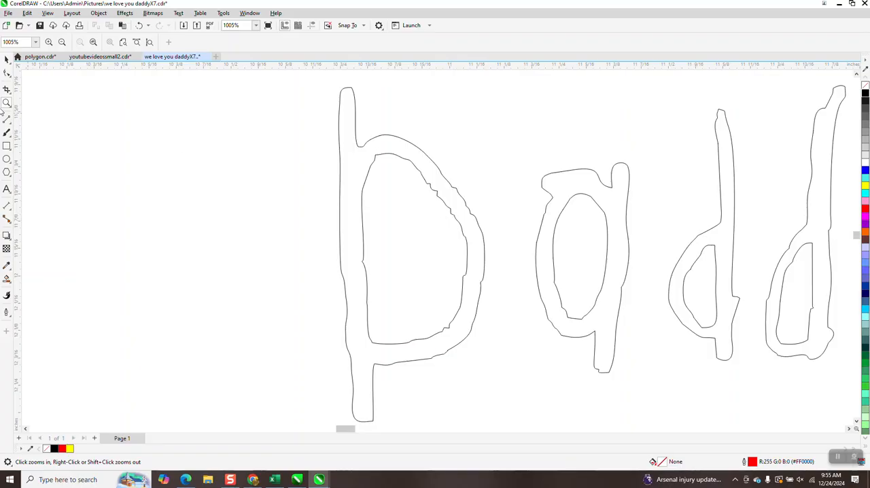
click(11, 79)
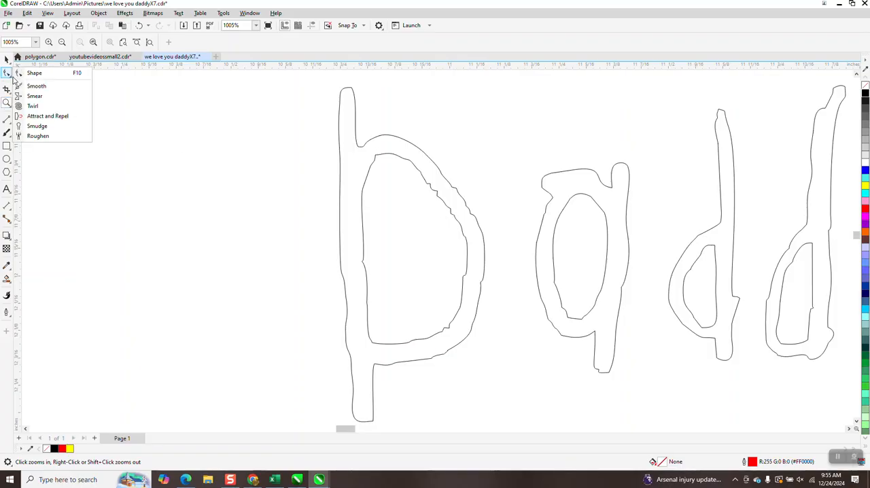
click(30, 86)
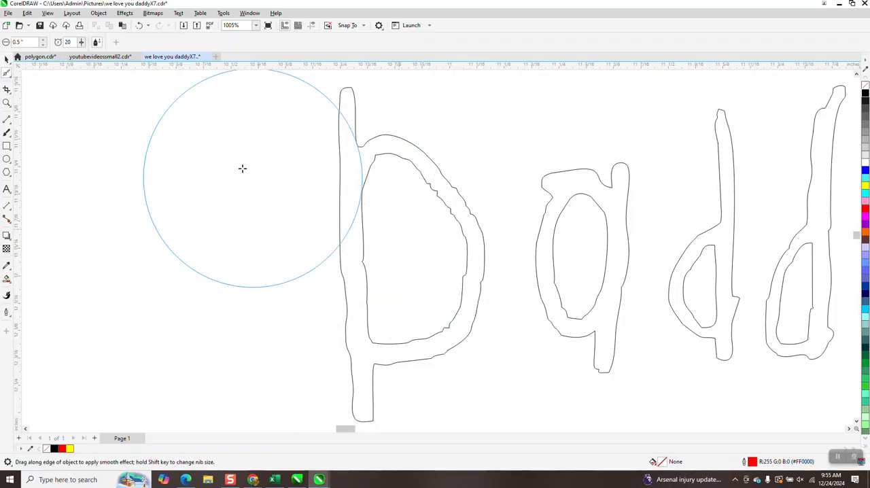
double_click(28, 43)
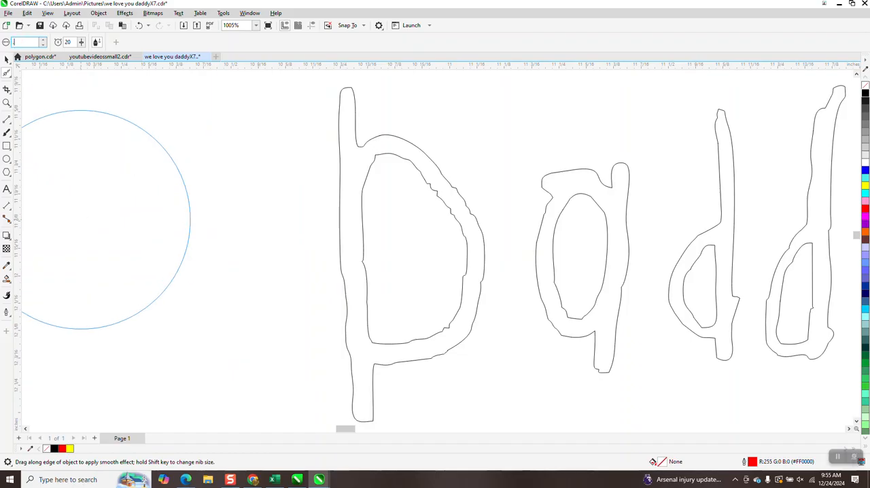
click(468, 236)
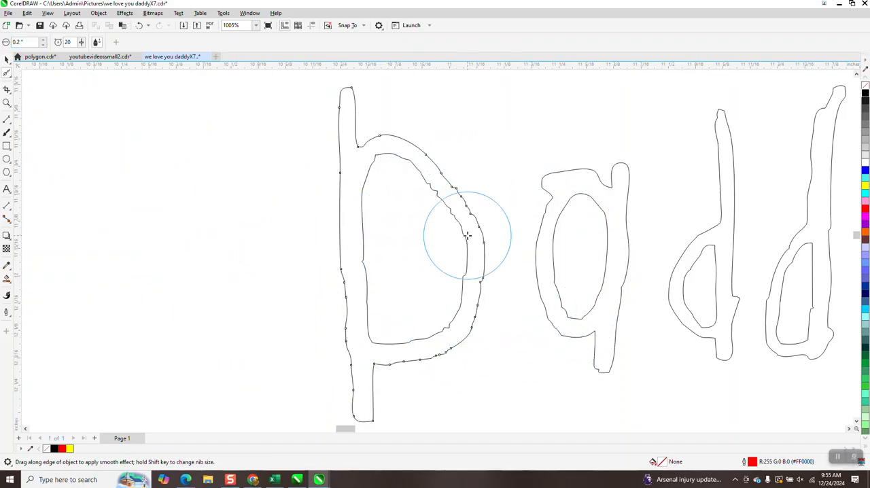
mouse_move(468, 236)
mouse_down()
mouse_move(440, 177)
mouse_move(433, 186)
mouse_move(444, 203)
mouse_move(422, 181)
mouse_move(431, 181)
mouse_move(443, 205)
mouse_move(406, 163)
mouse_move(367, 170)
mouse_move(378, 158)
mouse_move(361, 243)
mouse_move(369, 335)
mouse_move(415, 352)
mouse_move(445, 288)
mouse_move(426, 330)
mouse_up()
scroll(258, 279, down, 2)
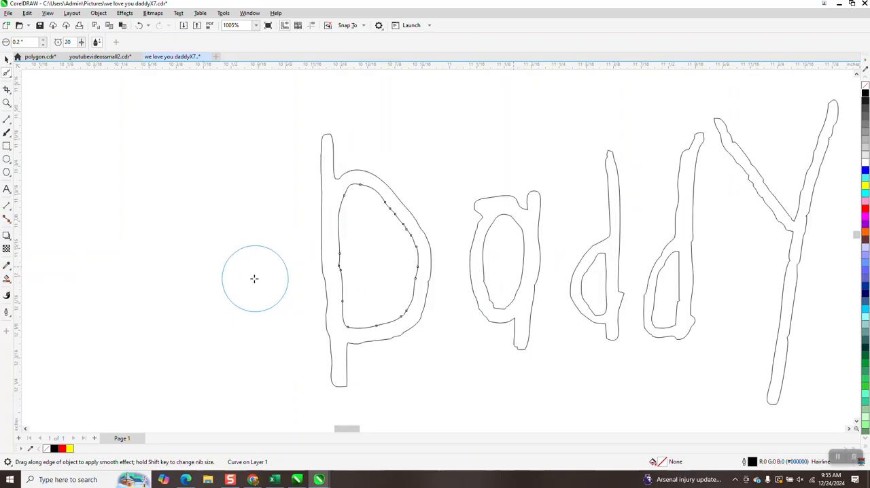
scroll(320, 311, down, 1)
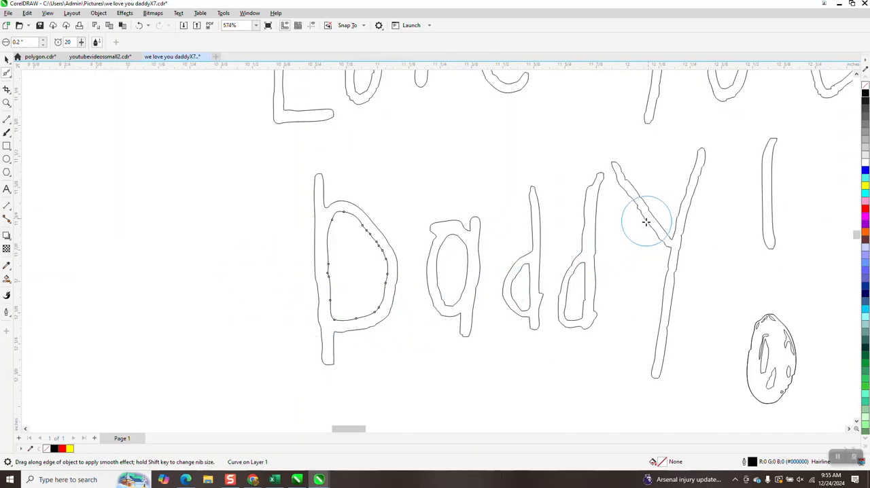
Smooth the jagged contours of the "Y" at the end of "Daddy" with the Smooth tool.
click(642, 215)
mouse_move(643, 215)
mouse_down()
mouse_move(630, 196)
mouse_move(656, 230)
mouse_move(684, 212)
mouse_move(702, 161)
mouse_move(670, 305)
mouse_up()
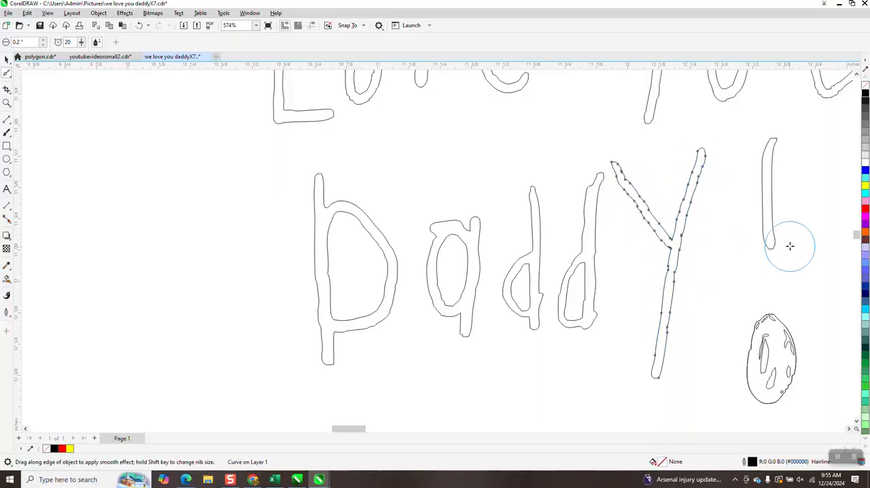
scroll(350, 375, down, 3)
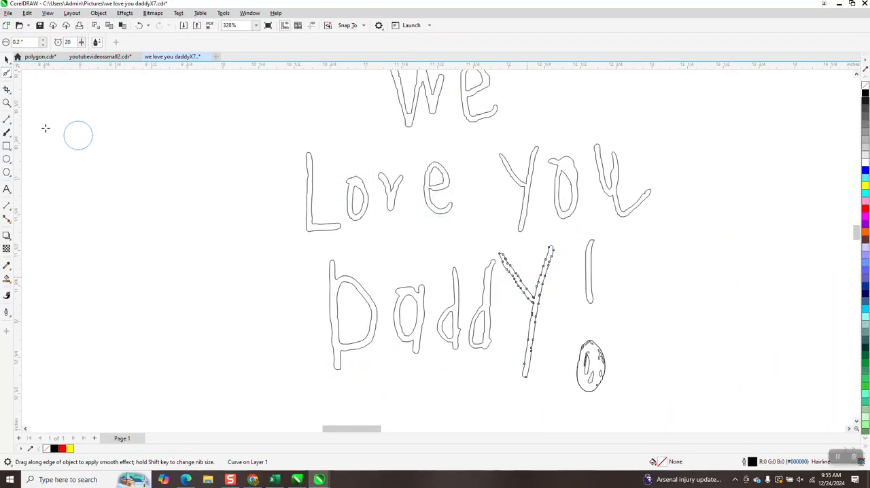
Smooth the inner contour of the "o" and the lower bend of the "u" in "You" with the Smooth tool.
click(7, 103)
drag(583, 143, 666, 237)
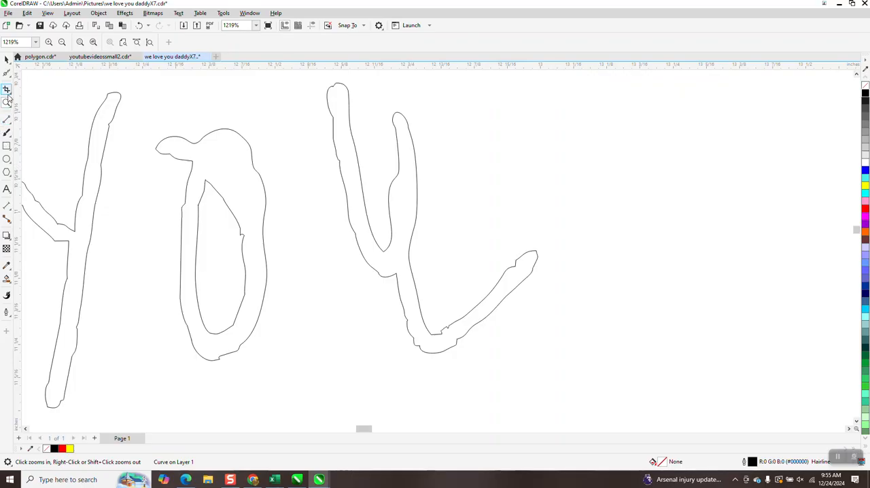
click(11, 77)
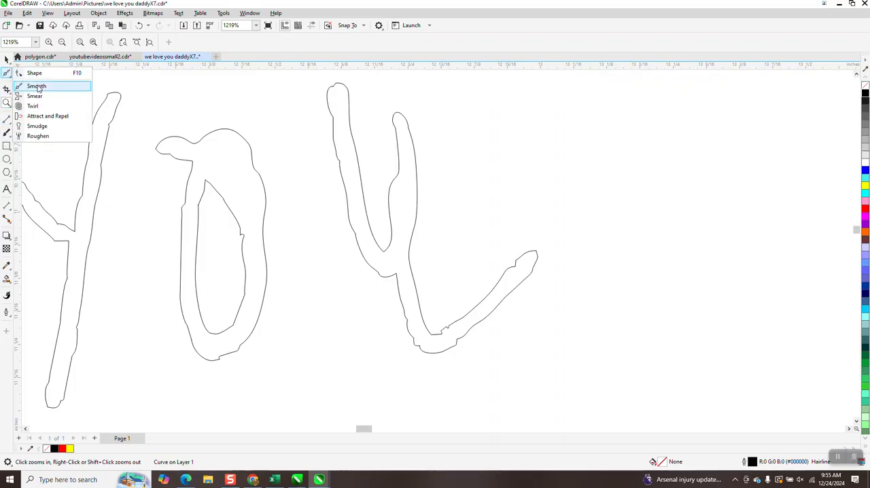
click(36, 87)
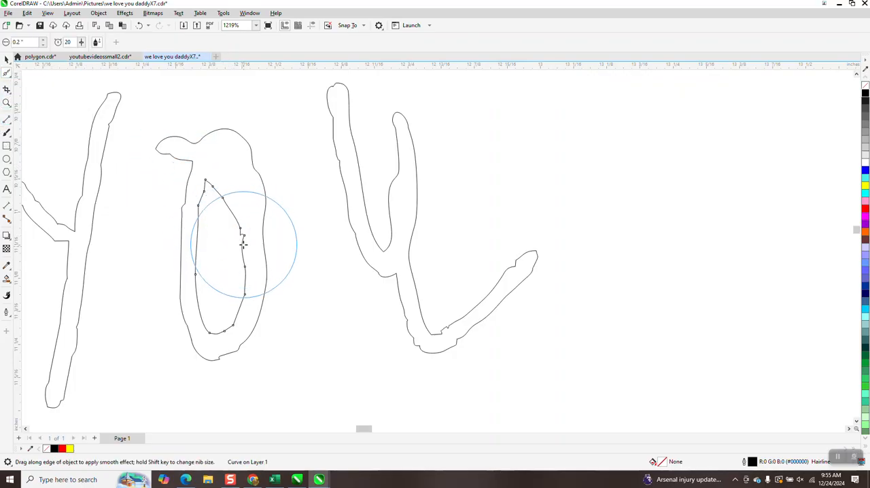
mouse_move(243, 237)
mouse_down()
mouse_move(245, 257)
mouse_move(245, 231)
mouse_up()
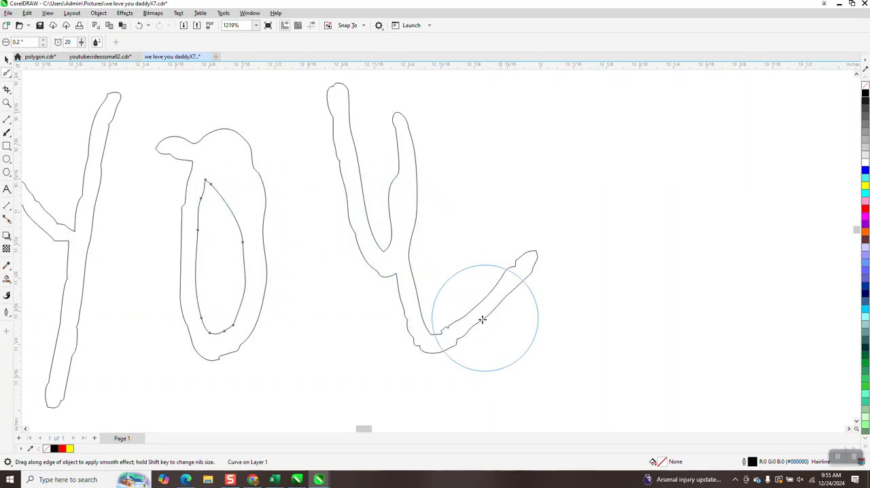
click(408, 324)
mouse_move(407, 325)
mouse_down()
mouse_move(431, 353)
mouse_move(458, 354)
mouse_up()
Smooth the contours of the "e", "r", "o" and "L" in "Love" with the Smooth tool.
scroll(457, 353, down, 4)
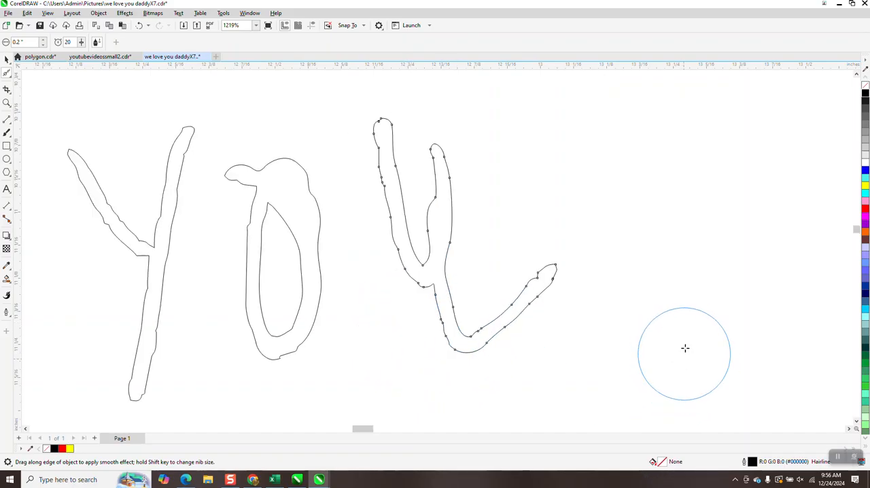
click(290, 287)
mouse_move(290, 287)
mouse_down()
mouse_move(276, 270)
mouse_move(262, 281)
mouse_move(261, 322)
mouse_move(300, 337)
mouse_move(268, 289)
mouse_move(279, 275)
mouse_move(280, 289)
mouse_move(272, 294)
mouse_move(278, 262)
mouse_up()
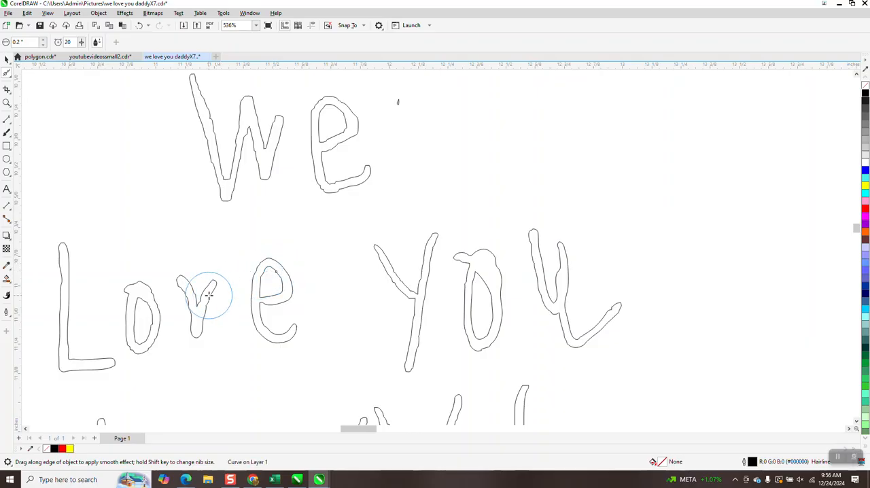
mouse_move(209, 294)
mouse_down()
mouse_move(201, 337)
mouse_move(185, 292)
mouse_move(142, 308)
mouse_move(150, 312)
mouse_move(147, 346)
mouse_move(156, 331)
mouse_move(140, 288)
mouse_up()
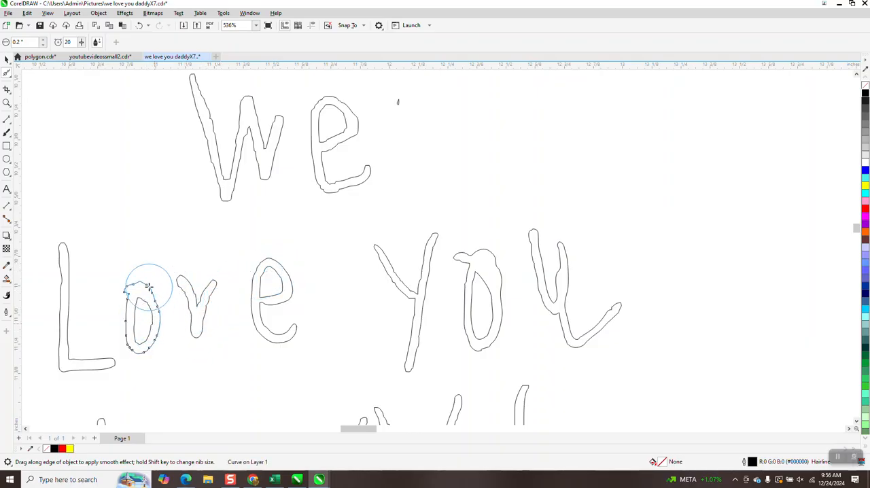
mouse_move(67, 293)
mouse_down()
mouse_move(62, 259)
mouse_move(56, 349)
mouse_move(115, 365)
mouse_up()
Select the curve forming the exclamation mark's dot, break it apart and clear the selection.
scroll(352, 213, down, 3)
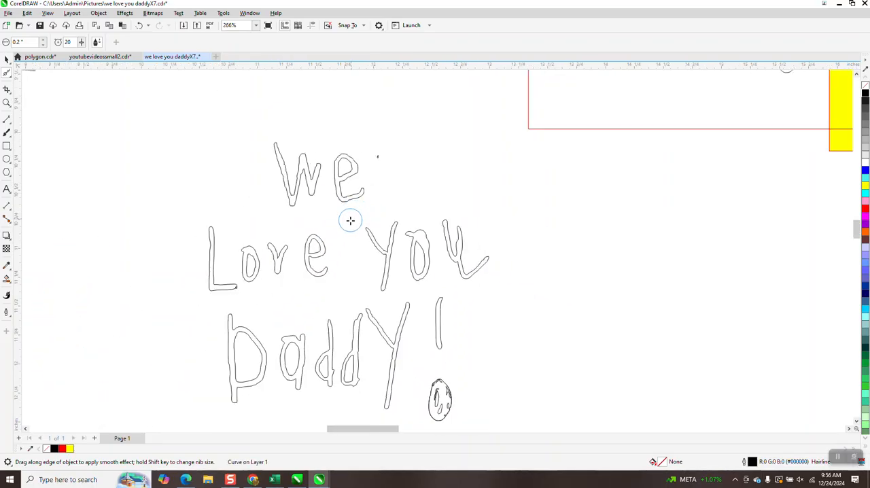
click(7, 103)
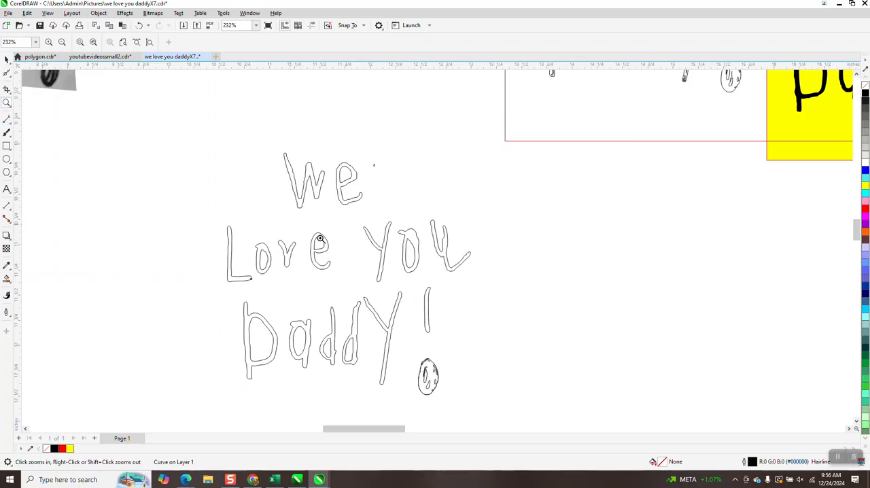
drag(412, 356, 502, 407)
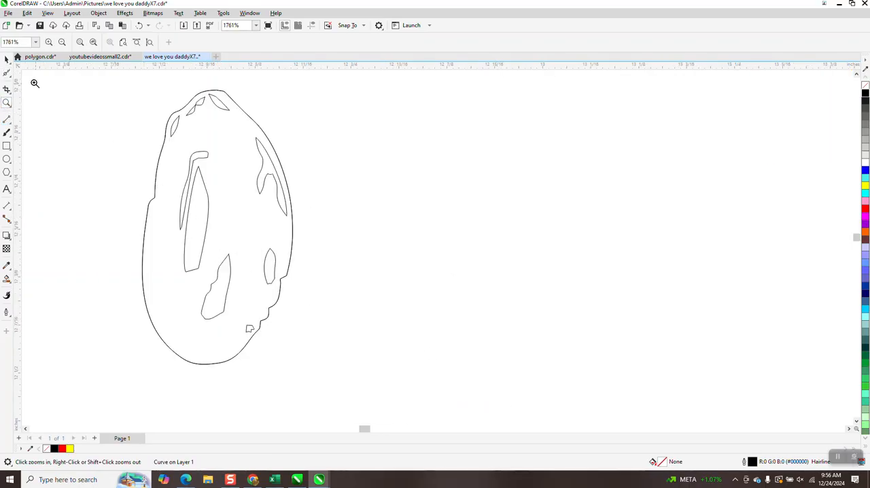
click(111, 129)
right_click(271, 189)
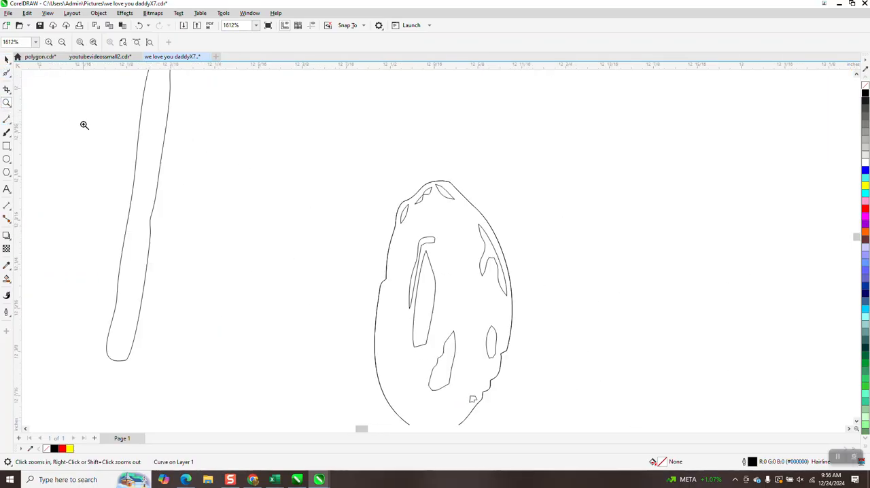
click(6, 60)
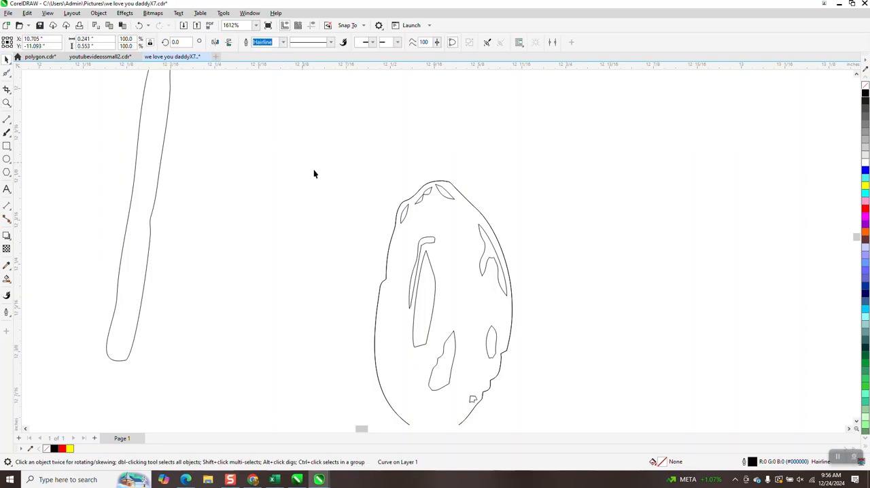
click(404, 217)
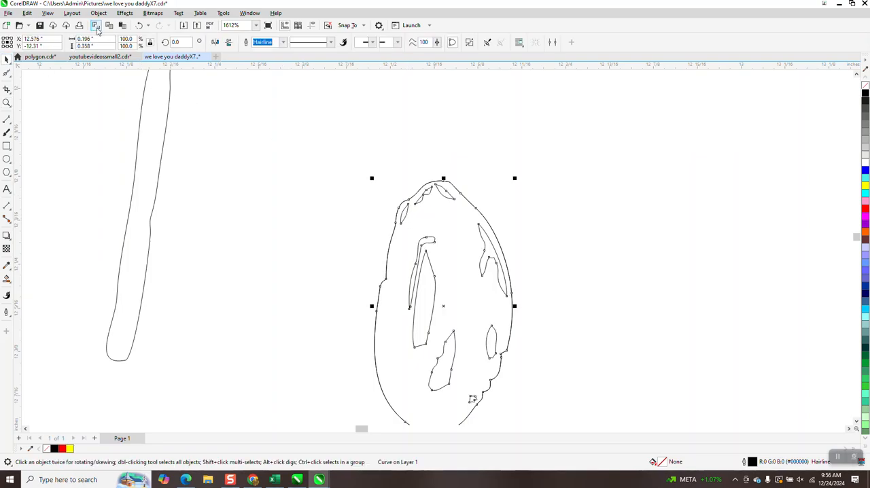
click(99, 13)
click(150, 227)
key(Escape)
Delete the small stray fragments inside the exclamation mark's dot, keeping the outer contour and the two central slivers.
click(403, 217)
drag(428, 233, 427, 229)
drag(397, 172, 427, 193)
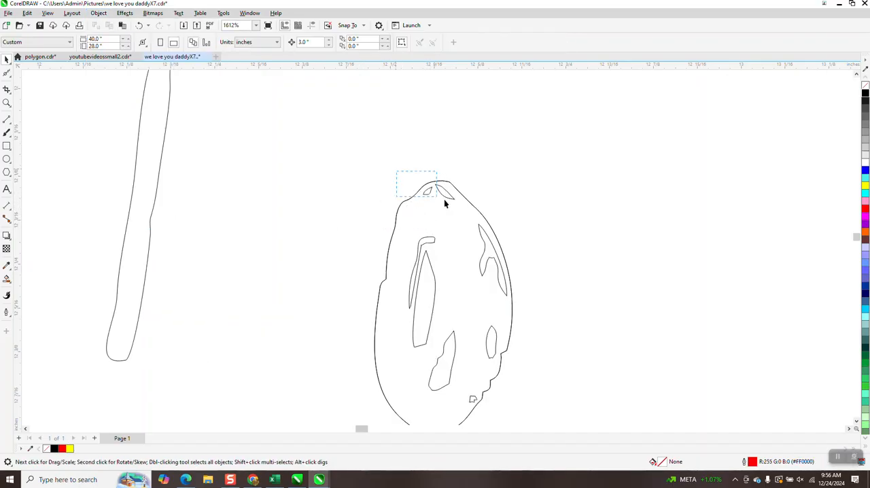
key(Delete)
click(435, 239)
key(Delete)
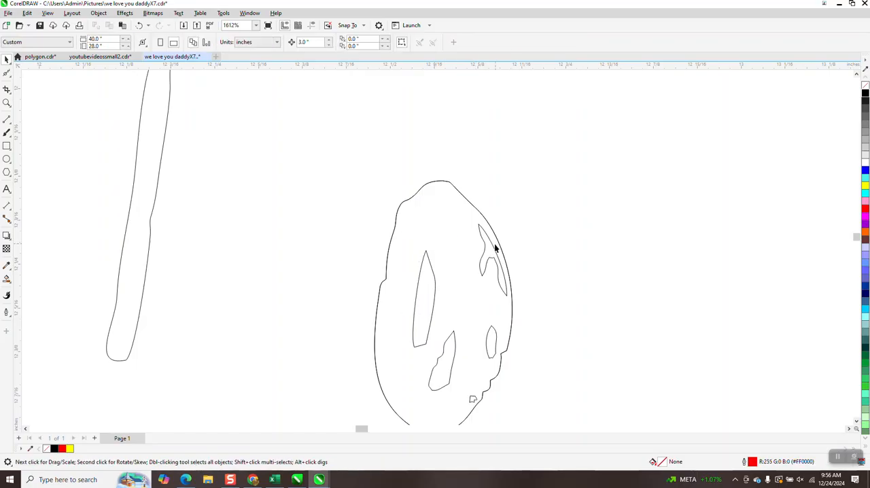
click(493, 252)
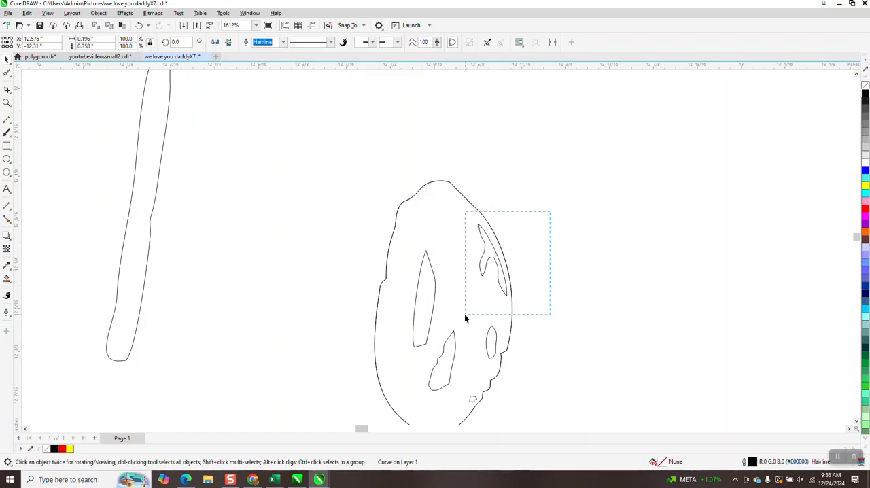
drag(465, 316, 466, 317)
key(Delete)
key(Delete)
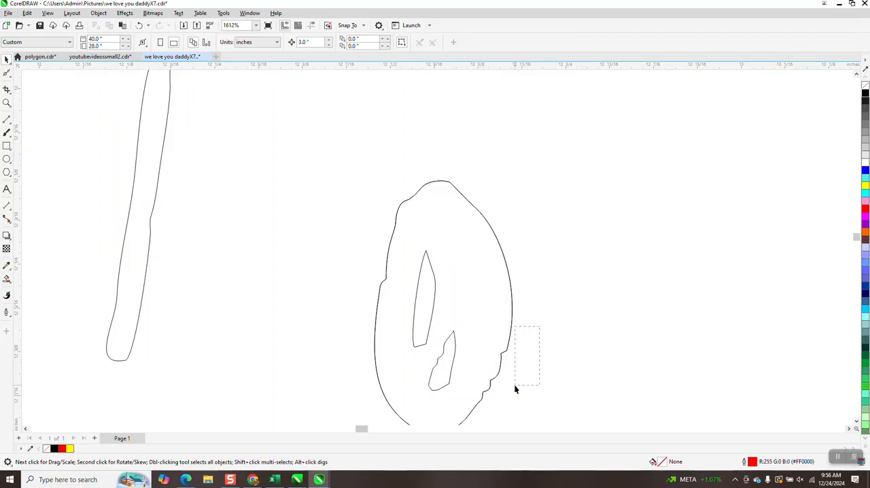
Smooth the jagged lower-right edge of the exclamation mark's dot with the Smooth tool.
click(8, 75)
click(11, 79)
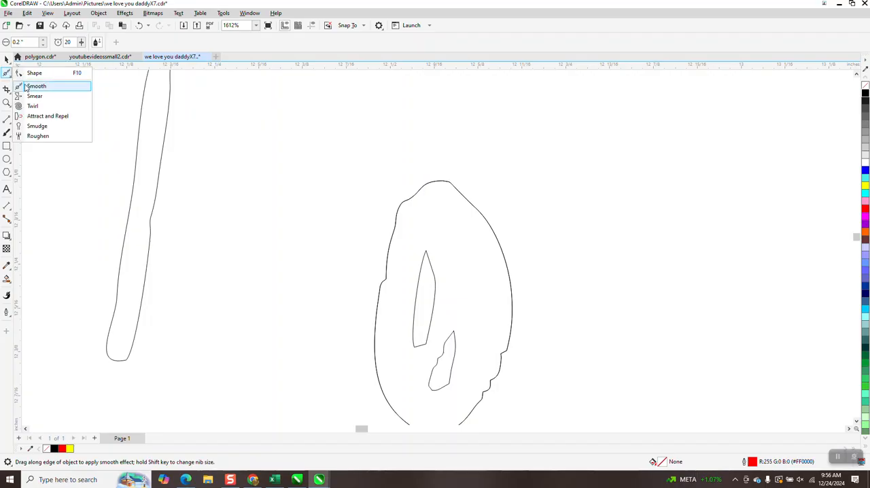
click(27, 84)
mouse_move(501, 330)
mouse_down()
mouse_move(505, 350)
mouse_move(485, 397)
mouse_move(492, 367)
mouse_up()
Select the leftover jagged duplicate outline of the exclamation mark's dot and delete it.
click(7, 60)
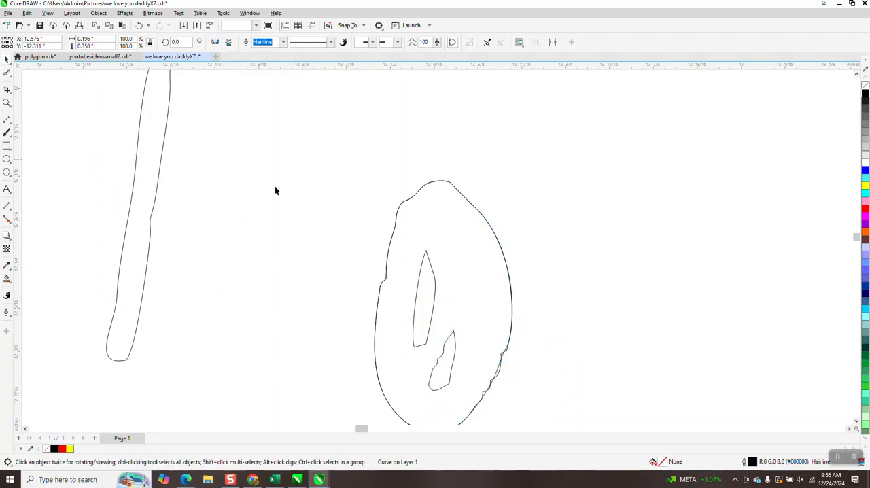
click(499, 374)
scroll(639, 383, down, 5)
scroll(629, 374, down, 2)
key(Delete)
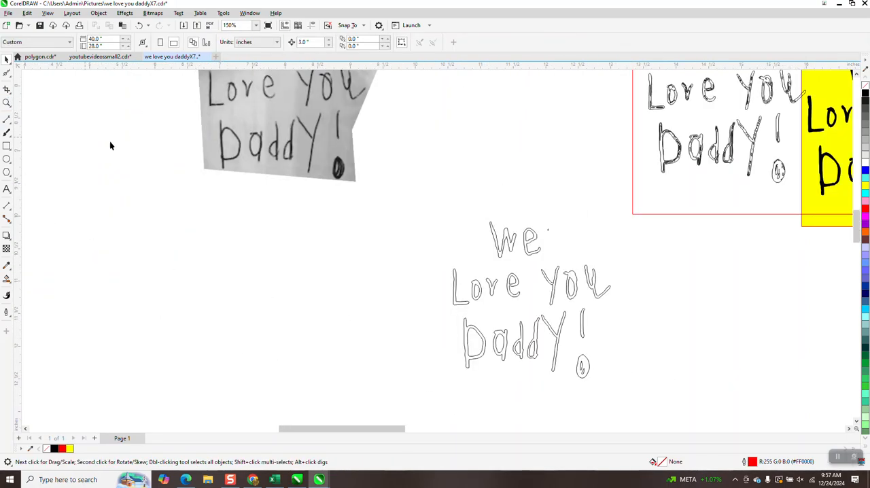
Using the dot in the cropped photo as reference, extend the top nodes of both inner slivers upward with the Shape tool.
click(7, 102)
drag(319, 152, 381, 197)
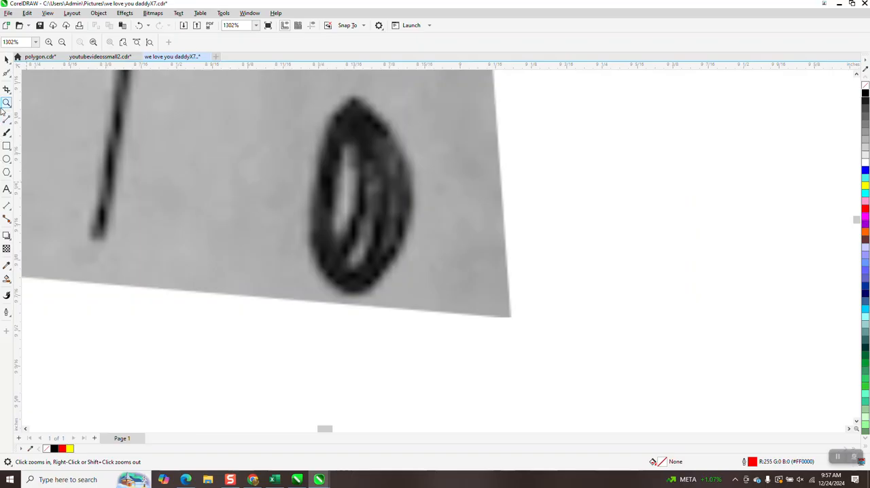
scroll(228, 232, down, 3)
scroll(310, 263, up, 1)
scroll(382, 264, down, 2)
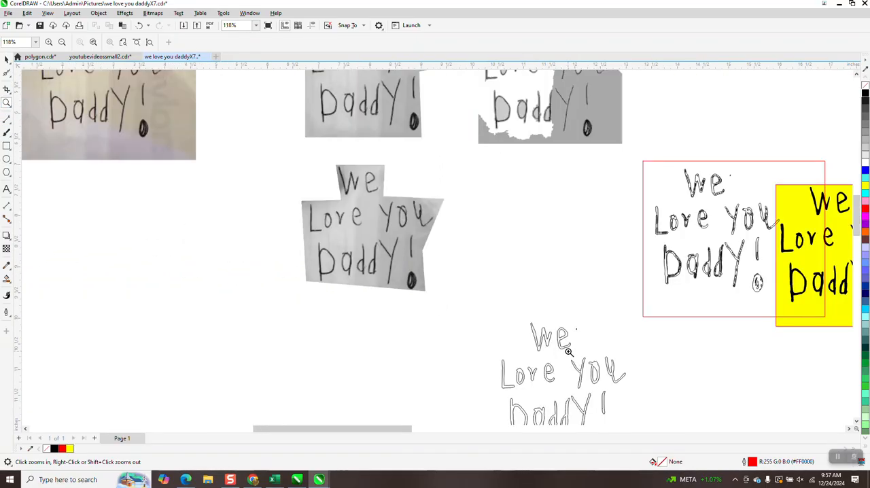
scroll(621, 437, up, 3)
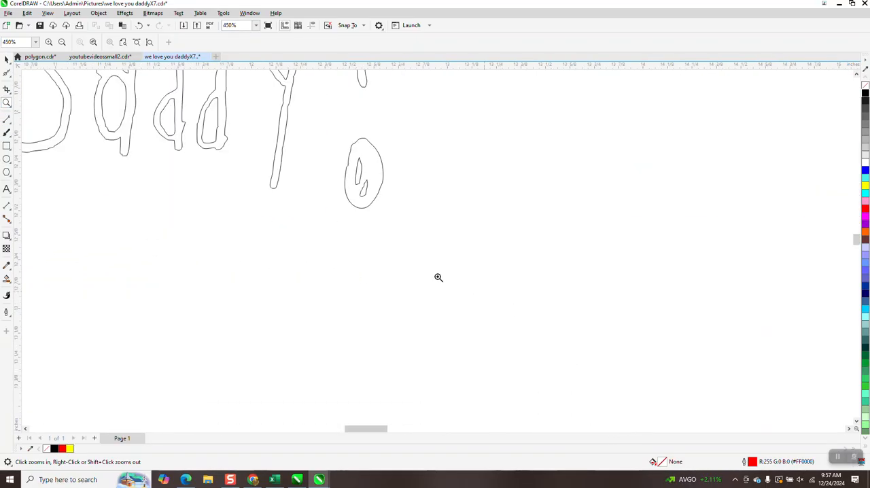
drag(317, 129, 475, 216)
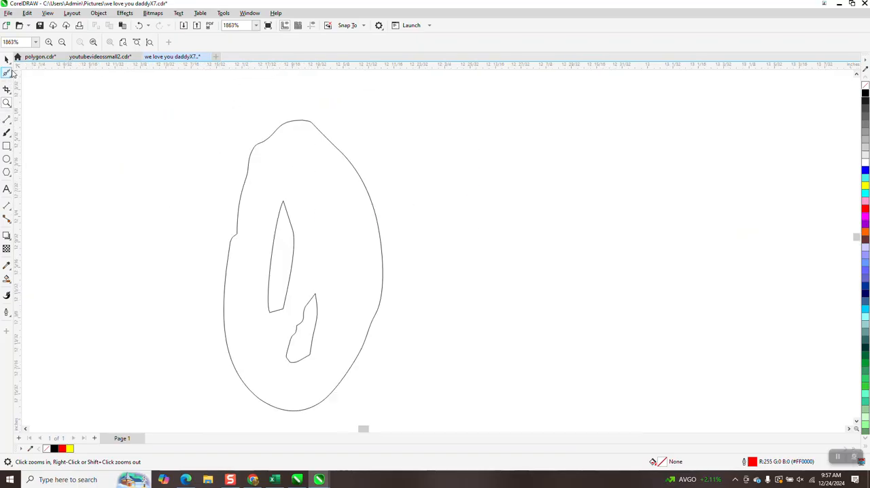
click(6, 73)
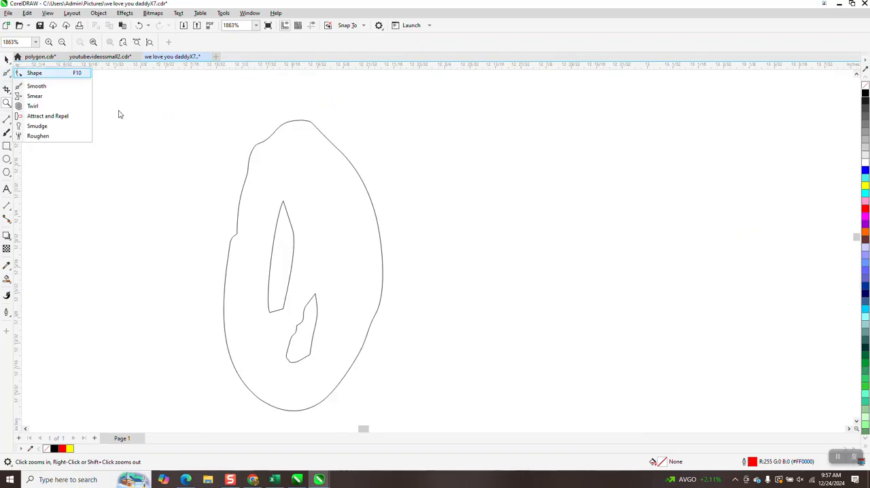
click(34, 73)
click(286, 210)
drag(284, 202, 286, 164)
click(316, 298)
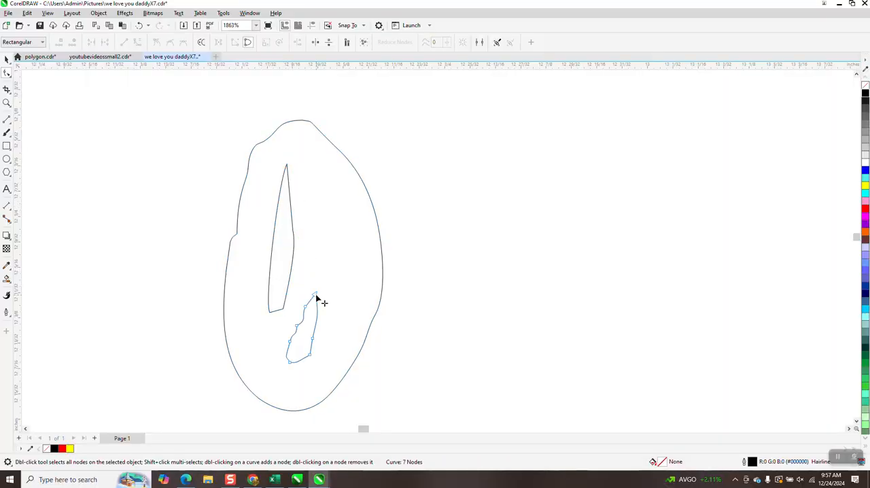
drag(315, 297, 322, 240)
Select all the outlined lettering, try filling it black, and undo the fill.
scroll(334, 249, down, 4)
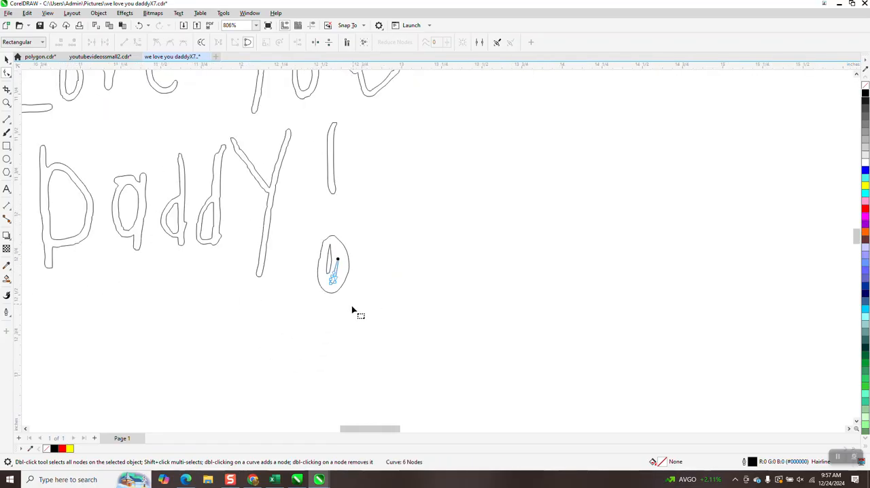
scroll(353, 309, down, 4)
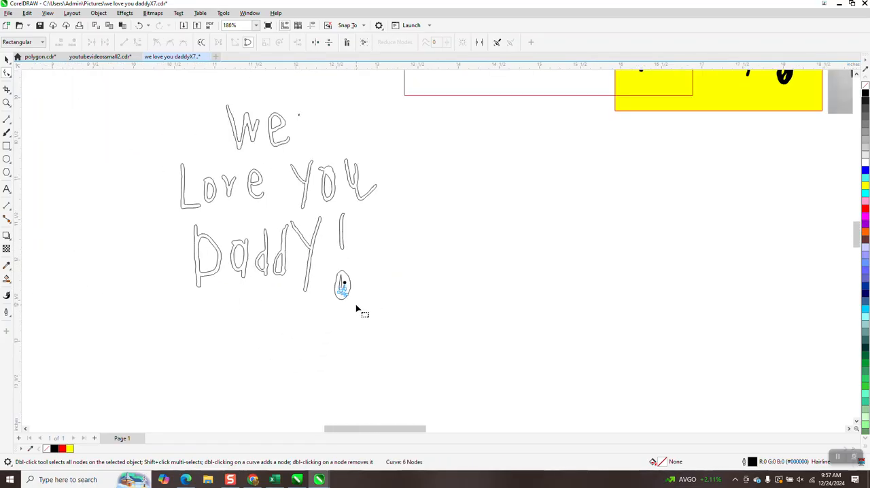
click(7, 59)
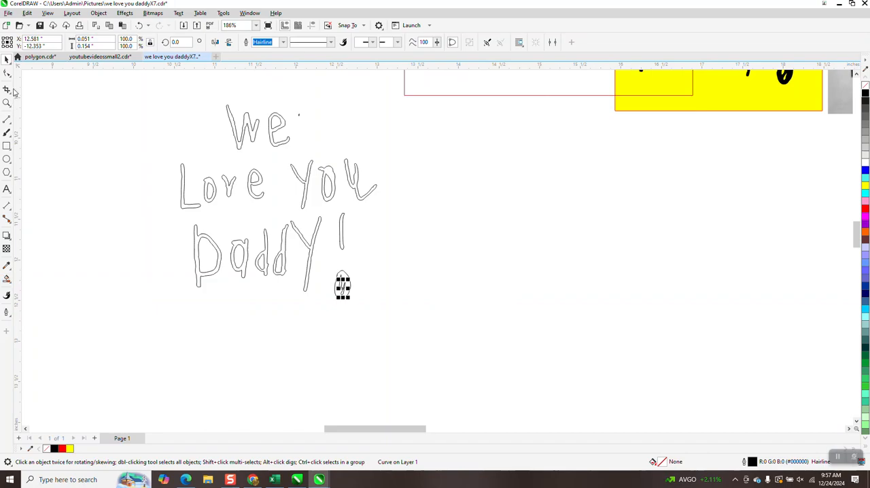
drag(119, 83, 435, 343)
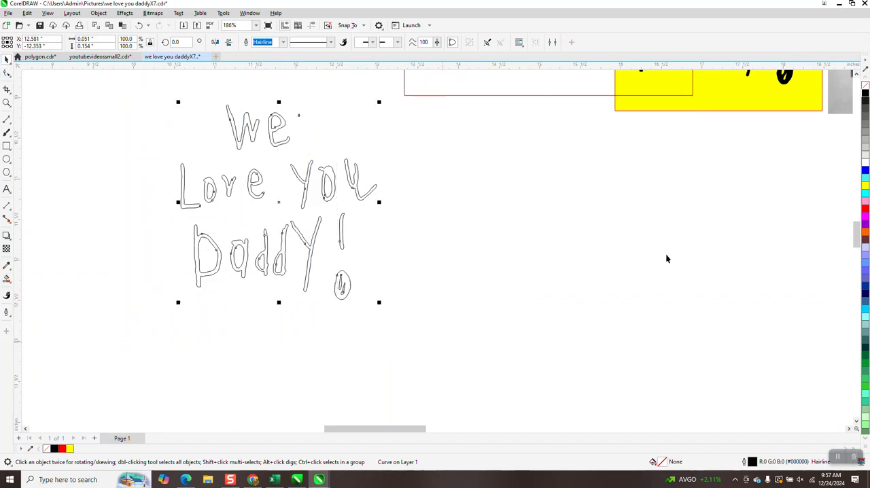
click(866, 97)
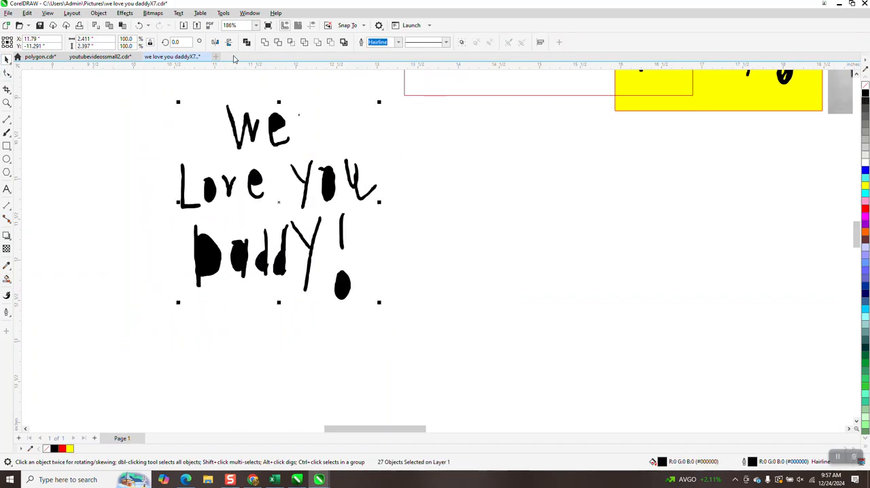
click(139, 25)
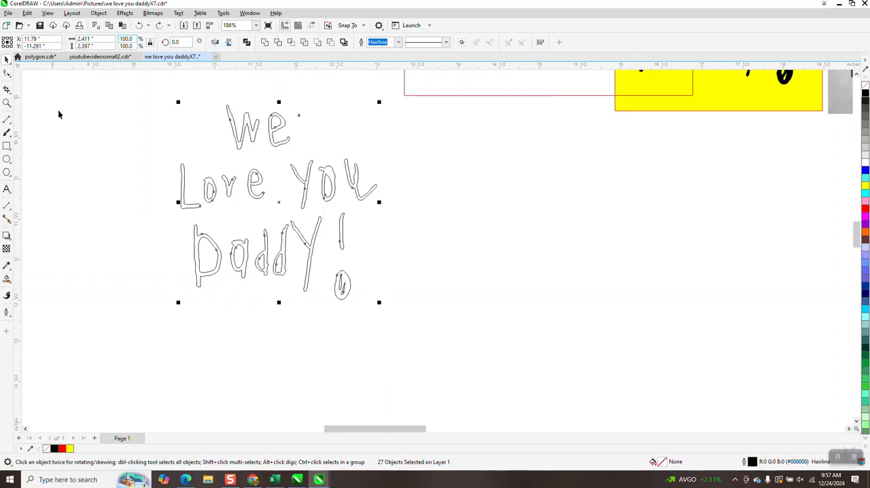
Fill the strokes of both letters in the word "We" using Smart Fill with black and no outline.
click(10, 281)
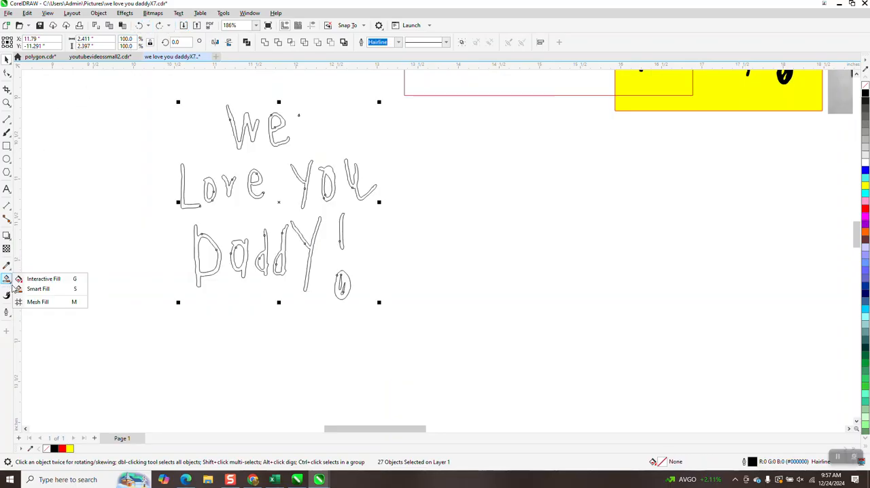
click(34, 289)
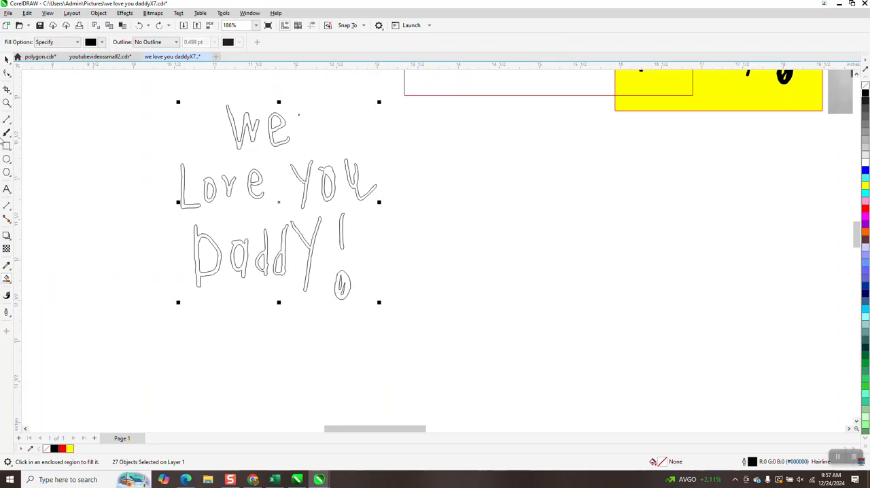
click(7, 102)
drag(173, 103, 454, 330)
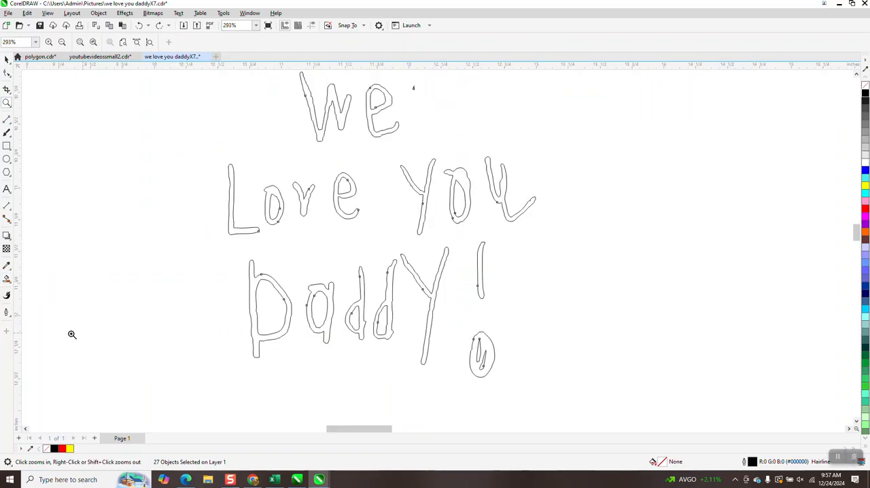
click(10, 282)
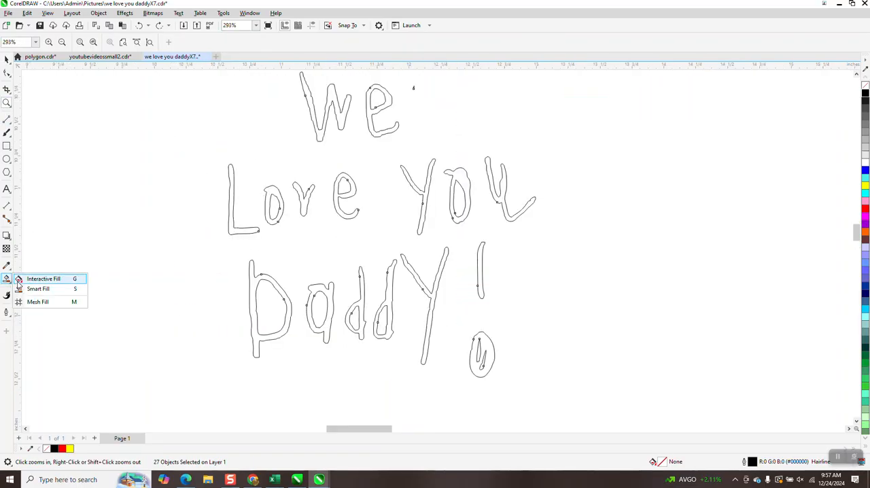
click(37, 289)
click(320, 137)
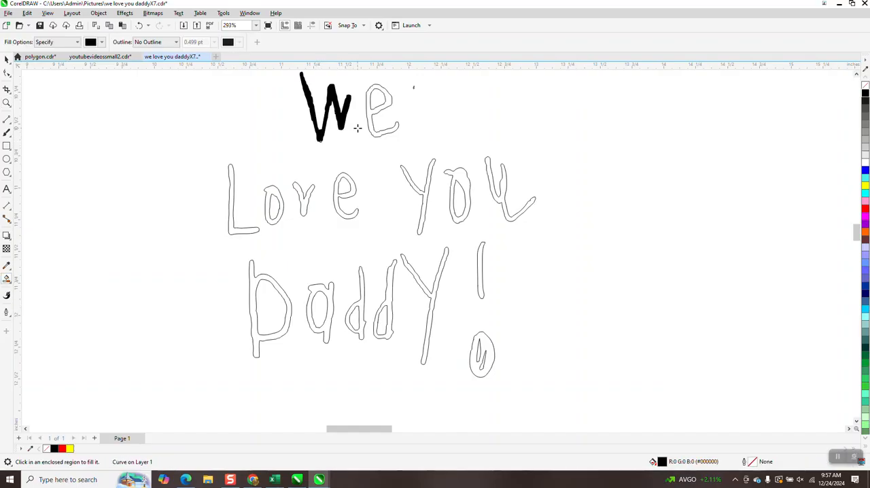
click(370, 115)
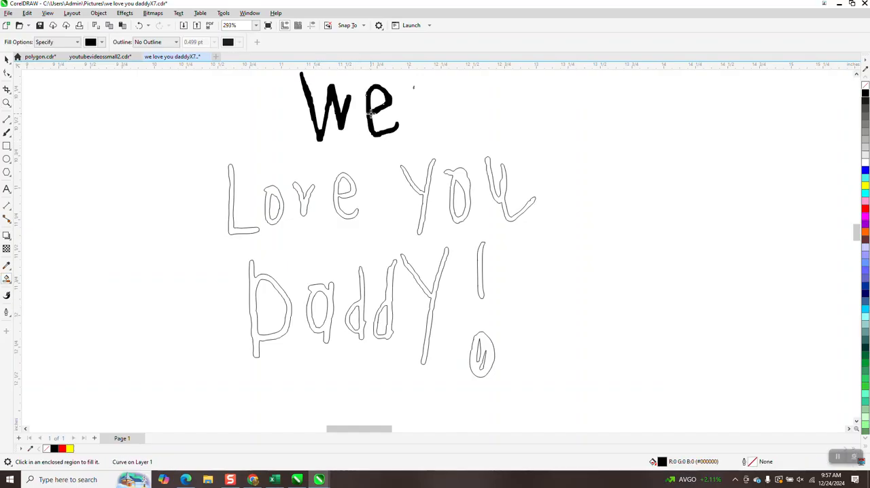
Smart-fill the strokes of all four letters in "Love" with black.
click(353, 184)
click(302, 206)
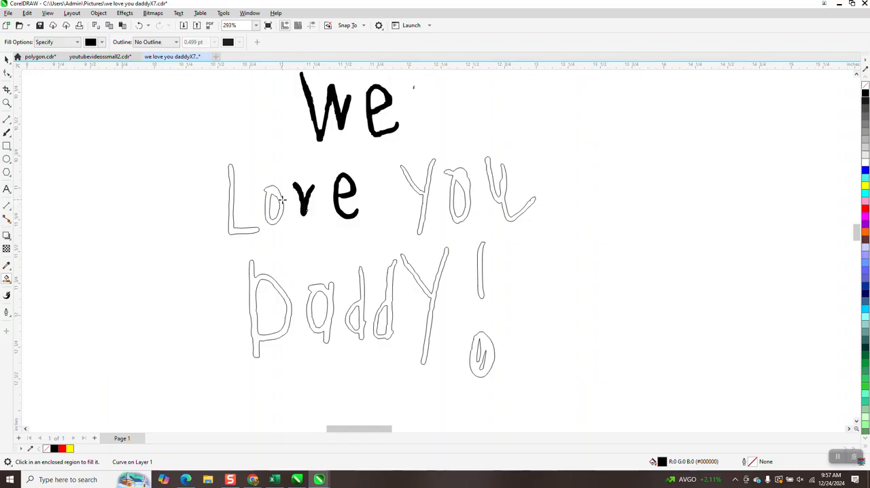
click(275, 194)
click(244, 230)
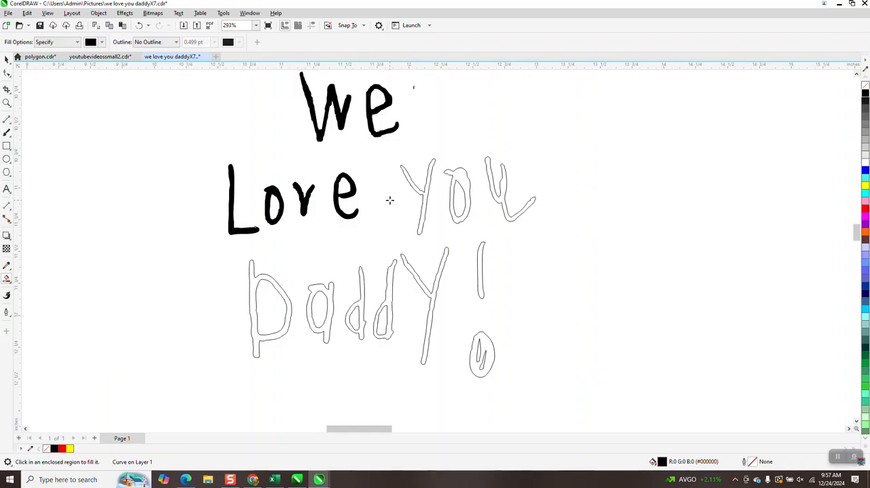
Smart-fill the strokes of the three letters in "You" with black.
click(425, 193)
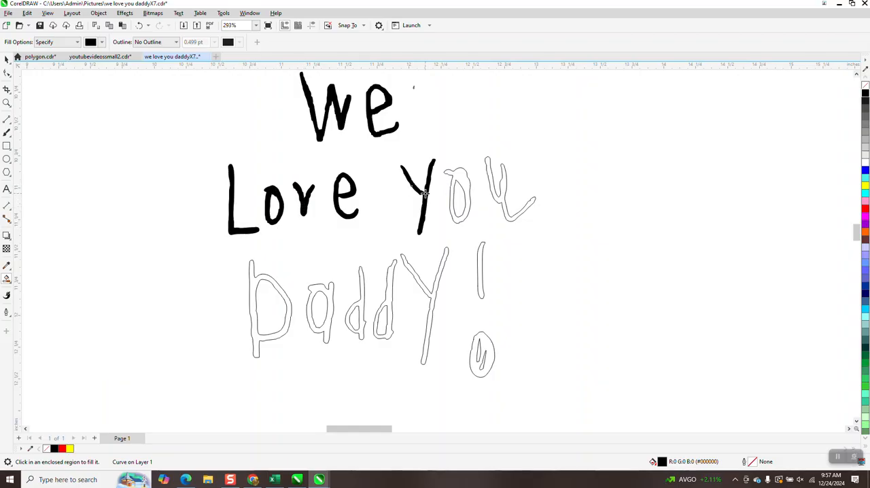
click(454, 177)
click(500, 191)
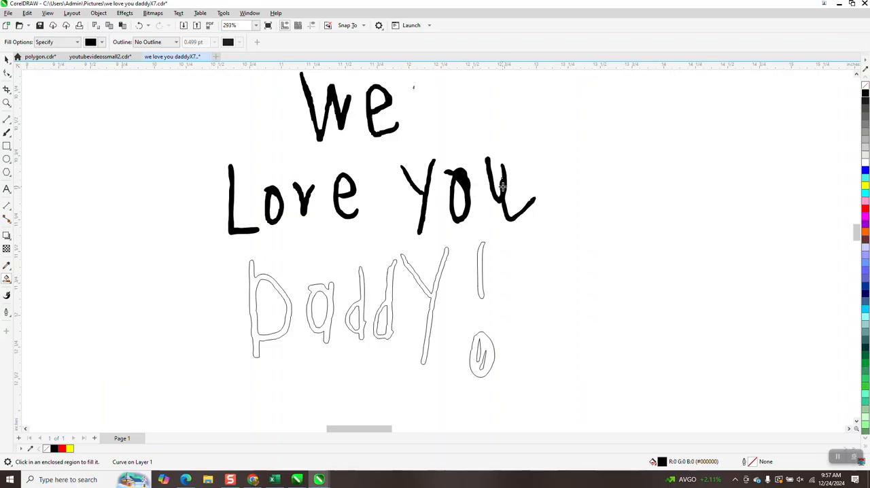
Smart-fill the exclamation mark, its dot and the strokes of every letter in "Daddy" with black.
click(479, 257)
click(483, 348)
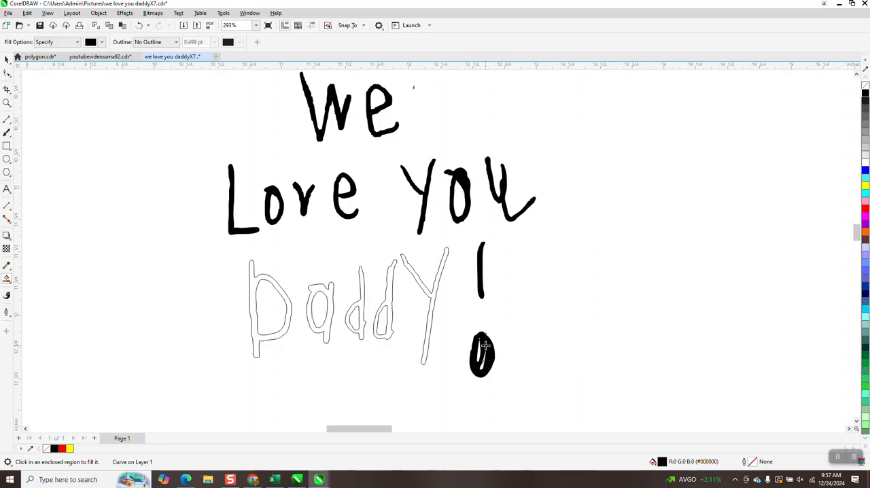
click(434, 287)
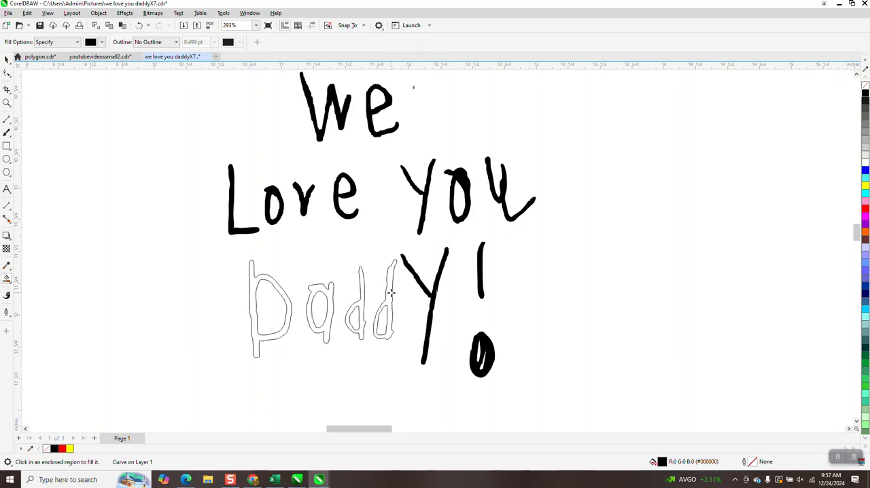
click(390, 292)
click(356, 291)
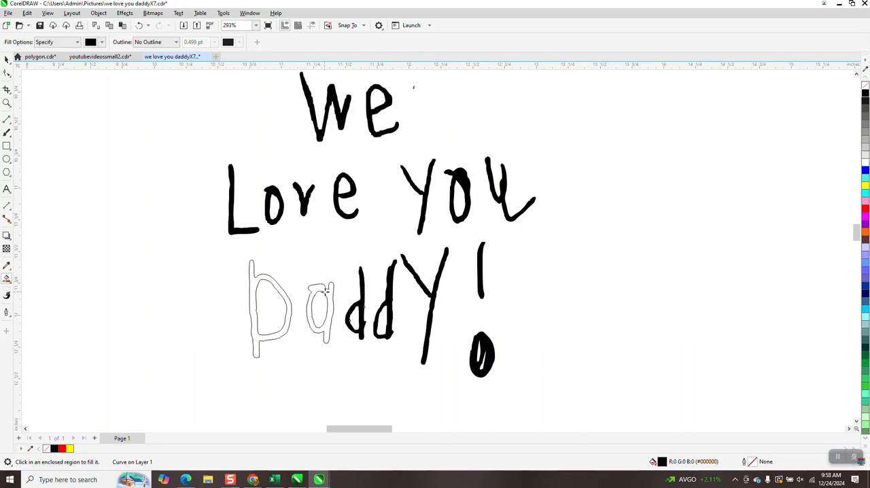
click(326, 290)
click(284, 297)
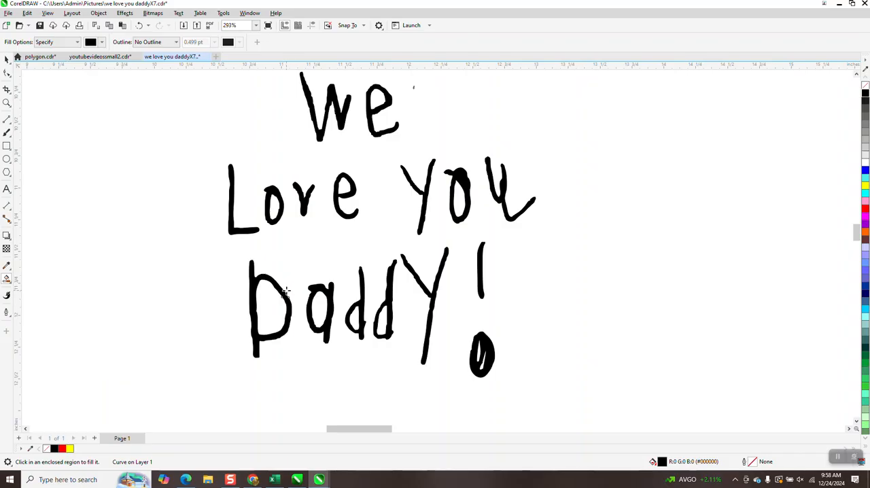
Move the rectangular grayscale photo of the note directly beside the black filled lettering and compare the letter shapes.
scroll(285, 293, down, 2)
click(7, 61)
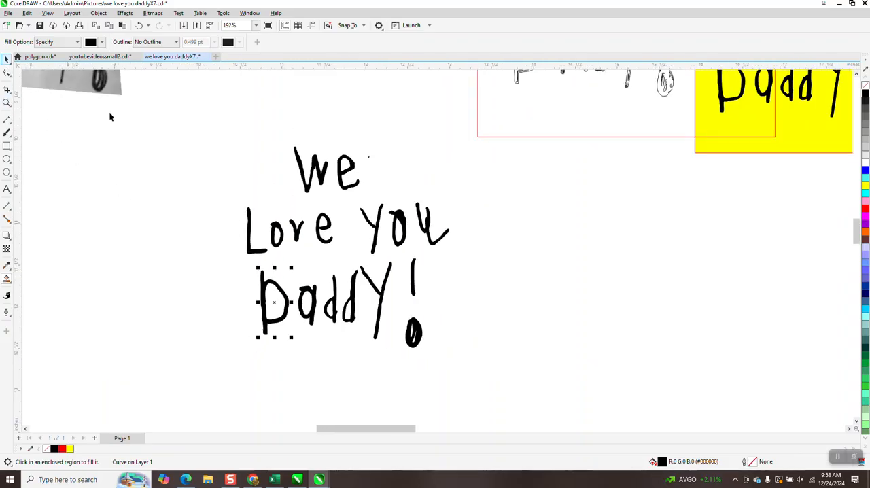
drag(172, 123, 338, 287)
drag(526, 408, 526, 408)
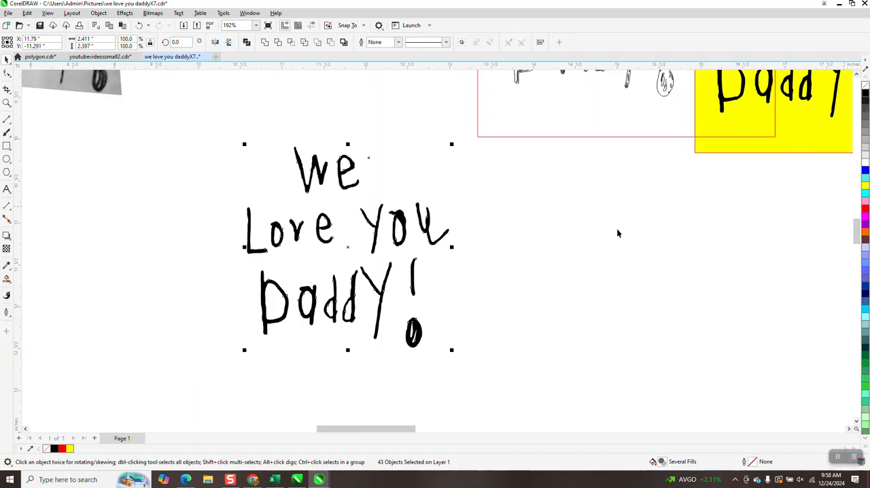
scroll(404, 286, down, 2)
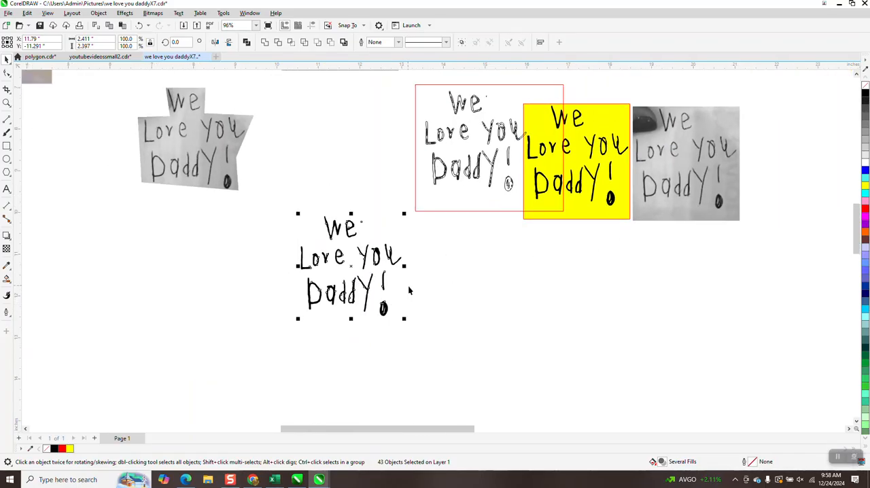
drag(669, 181, 226, 282)
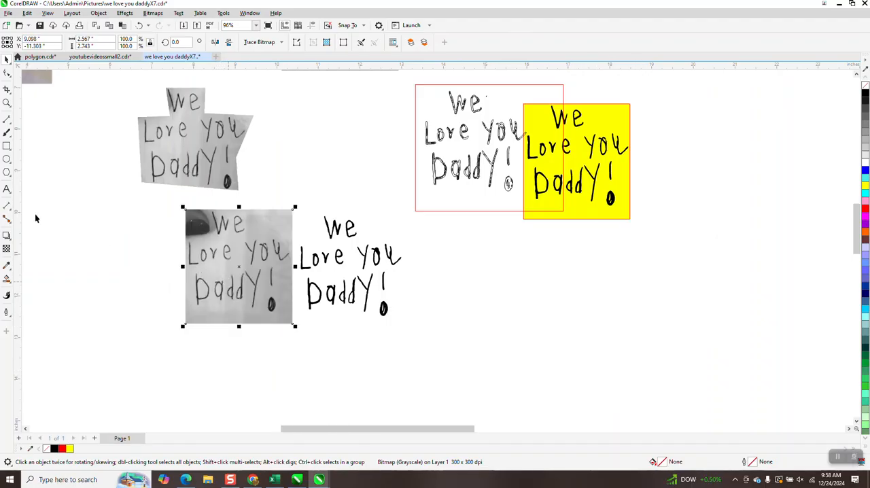
click(8, 106)
drag(183, 211, 494, 359)
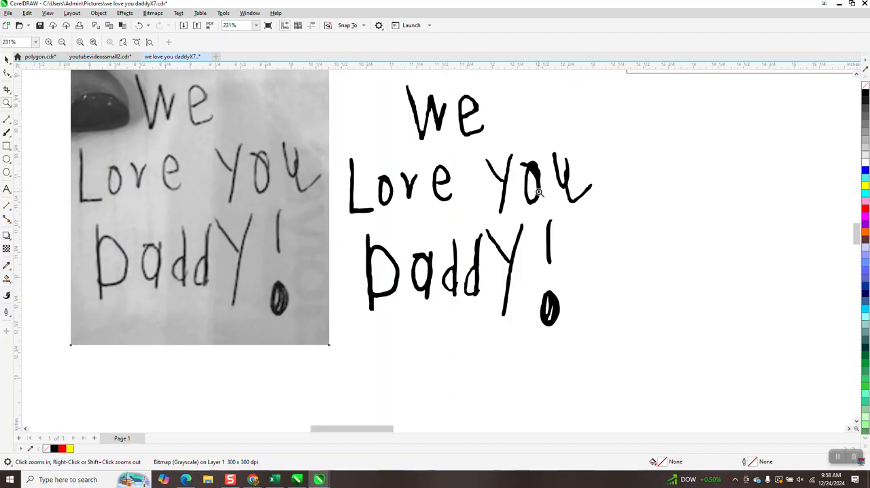
scroll(249, 153, up, 3)
scroll(289, 193, down, 2)
scroll(282, 216, down, 4)
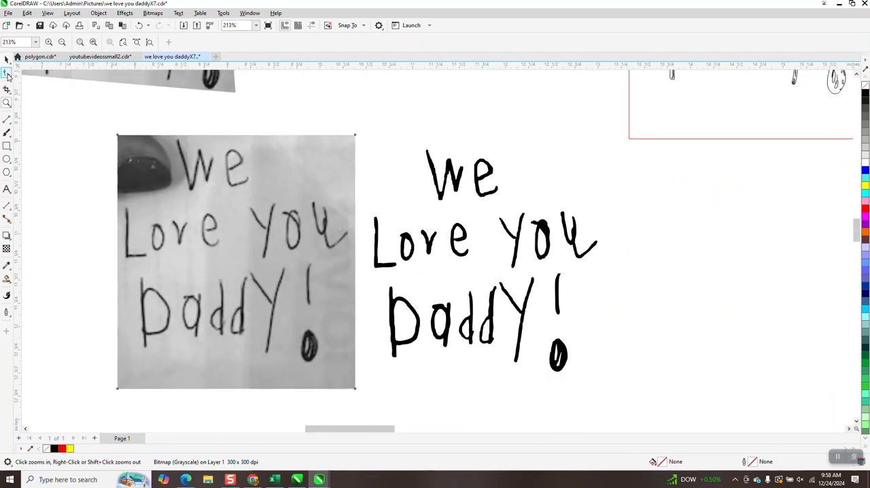
Select the O of "You", remove its fill and give it a black outline.
key(space)
click(551, 243)
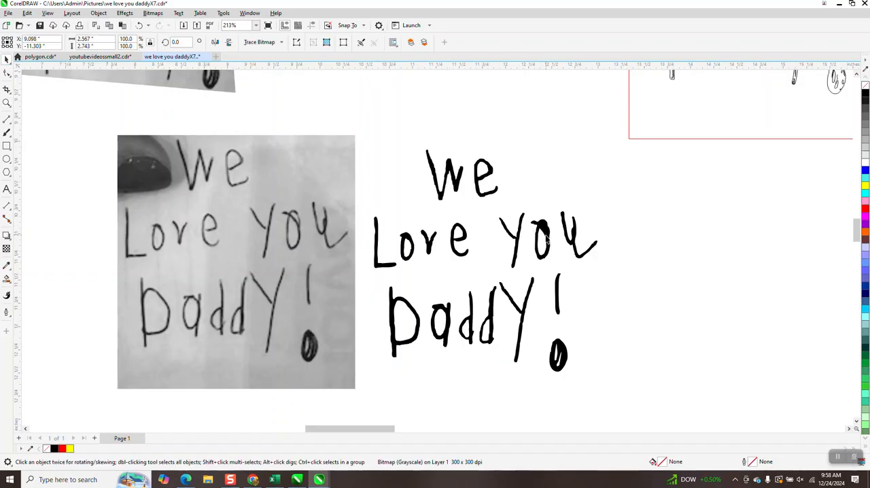
click(866, 85)
right_click(865, 93)
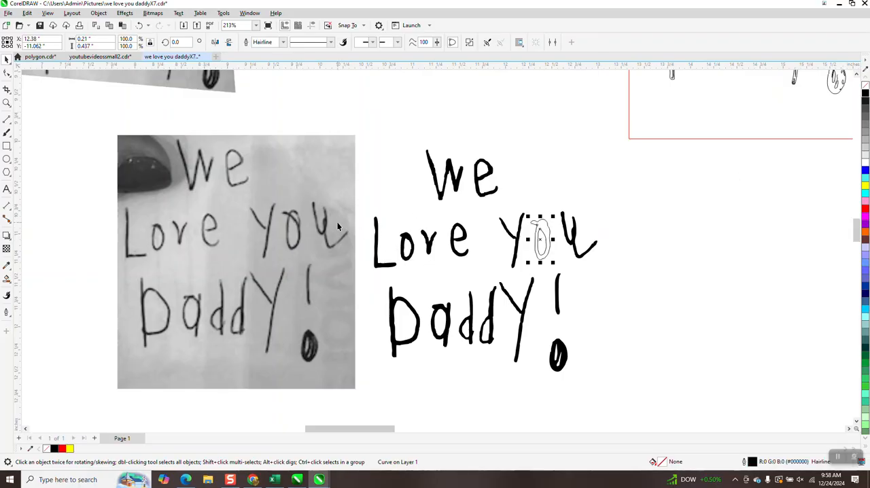
Draw a red 3-point curve across the upper part of the O in "You" and extend its lower end to the outer outline.
click(8, 104)
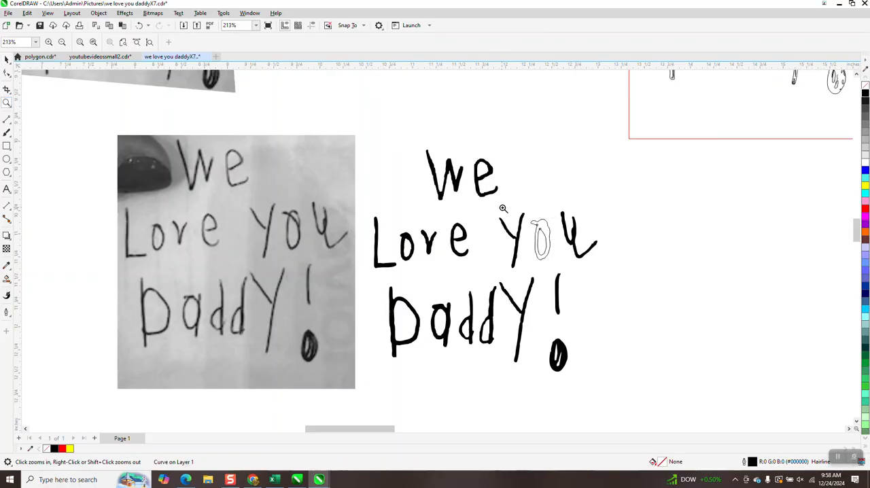
drag(501, 204, 582, 276)
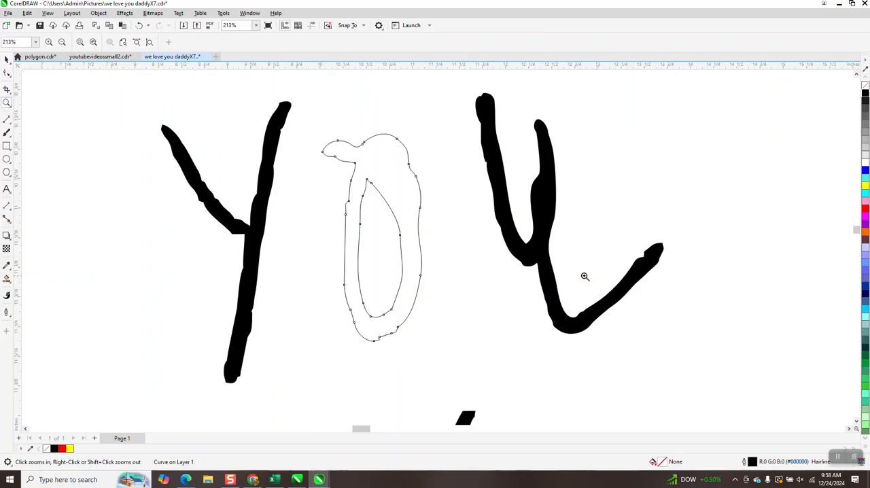
click(11, 126)
click(42, 179)
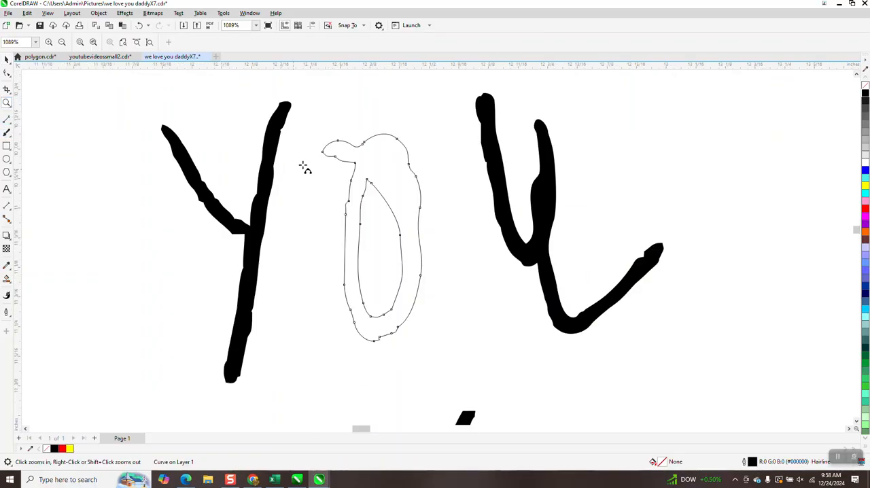
drag(361, 145, 416, 206)
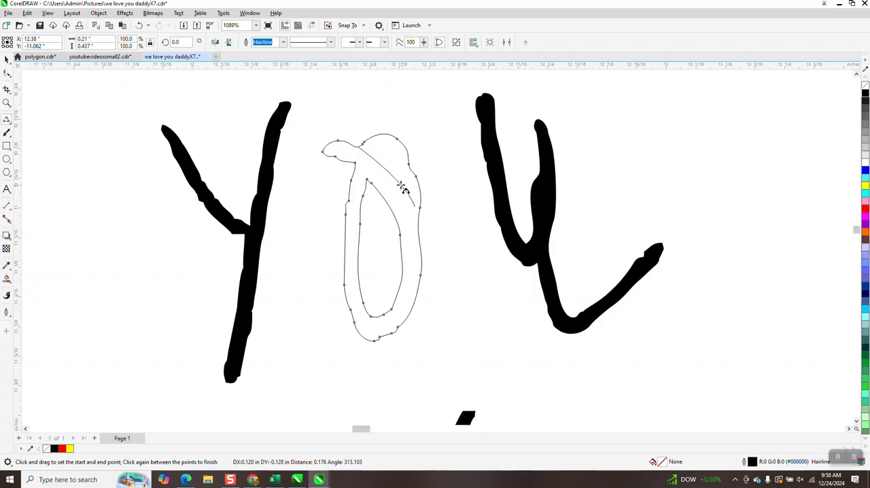
click(399, 178)
click(7, 73)
drag(416, 207, 419, 211)
Draw a second 3-point curve above the first red one, from the O's top edge to its outer edge.
scroll(242, 238, down, 1)
scroll(272, 237, down, 3)
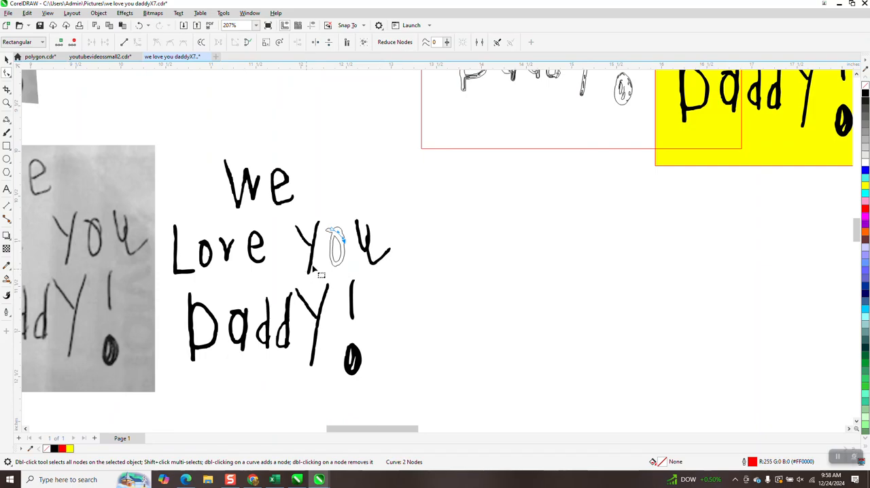
click(6, 102)
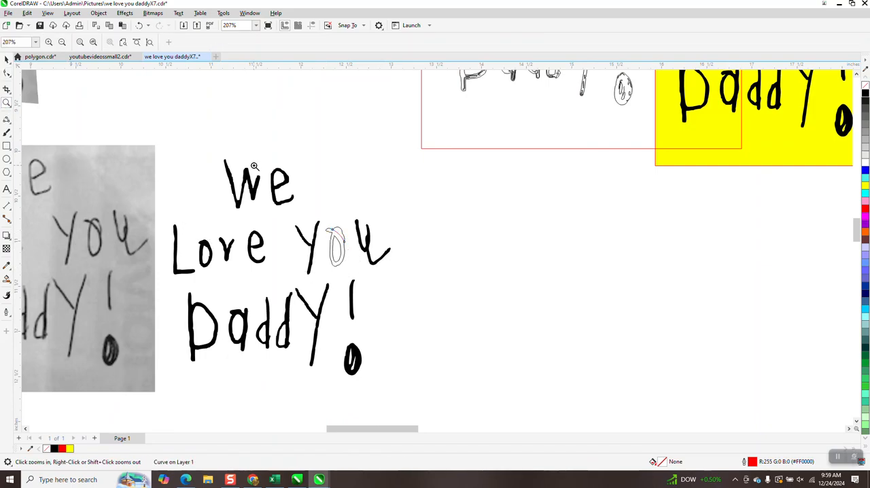
click(355, 257)
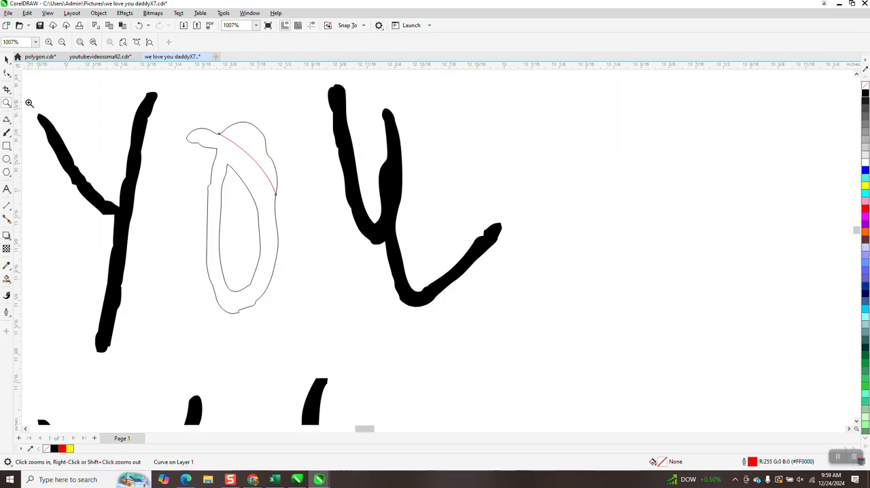
click(8, 130)
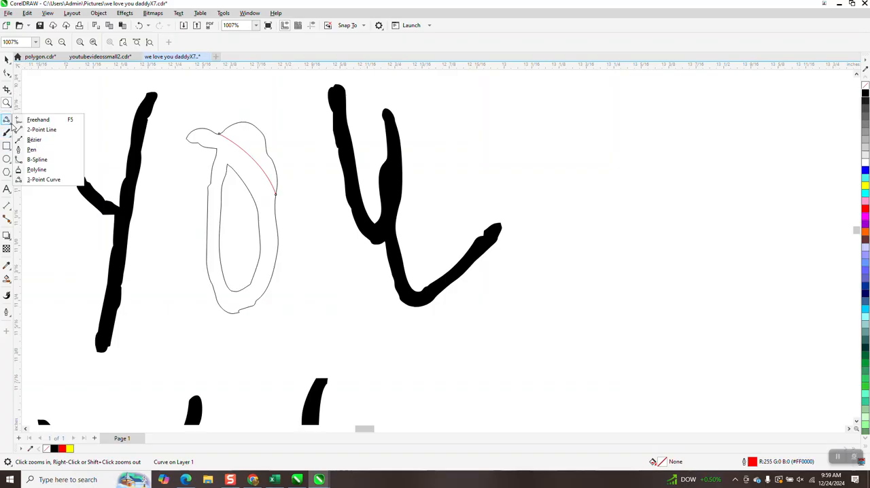
click(36, 179)
drag(229, 127, 277, 174)
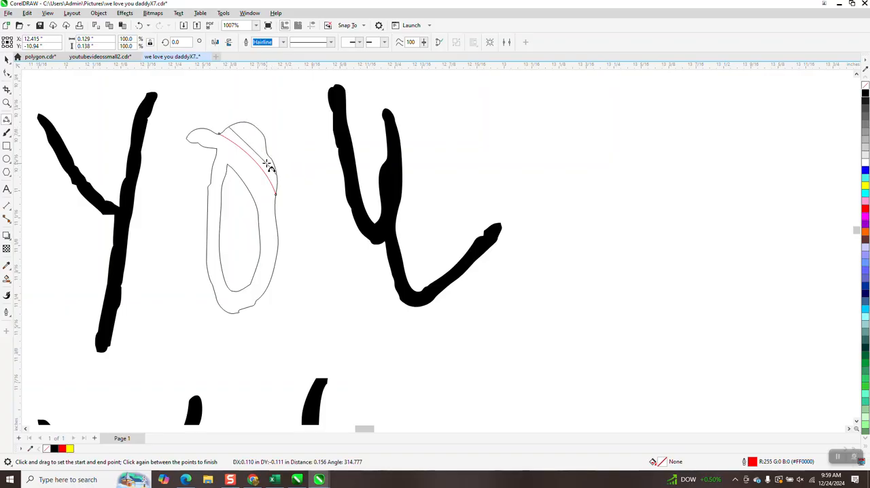
click(266, 159)
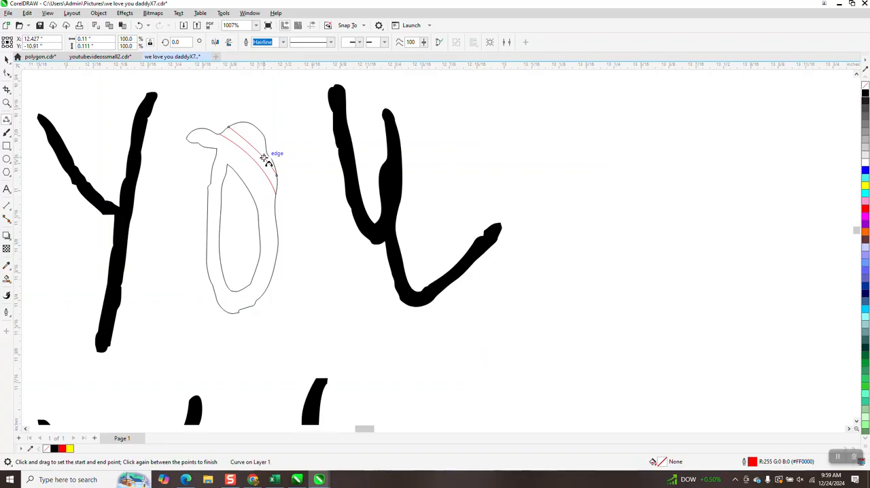
click(5, 59)
Smart Fill the main body of the O in "You" and its outer cap above the upper red curve with black.
scroll(343, 253, down, 5)
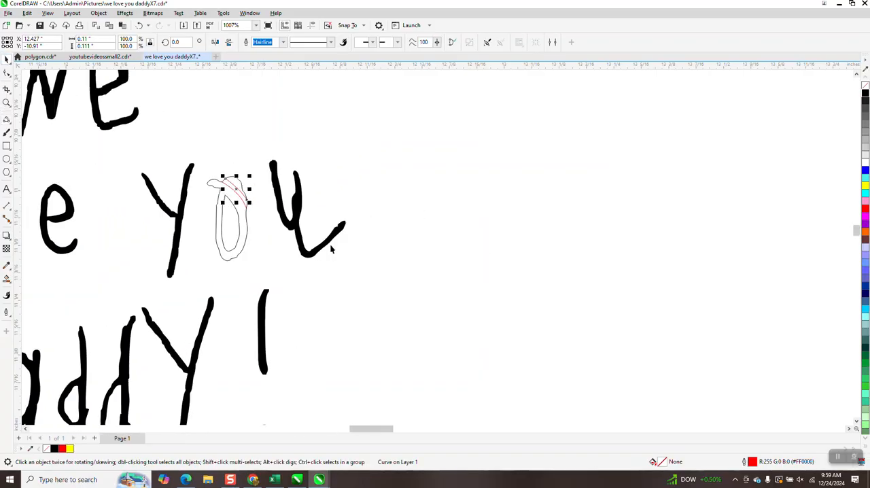
scroll(344, 254, down, 2)
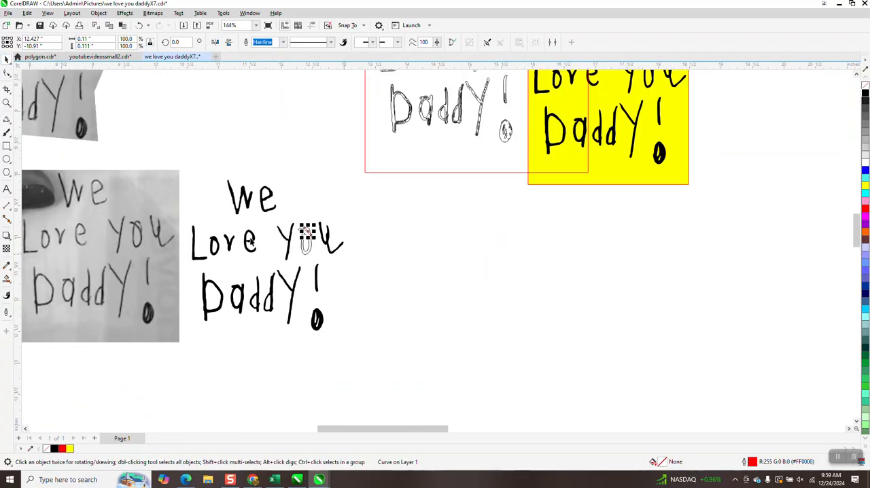
click(7, 103)
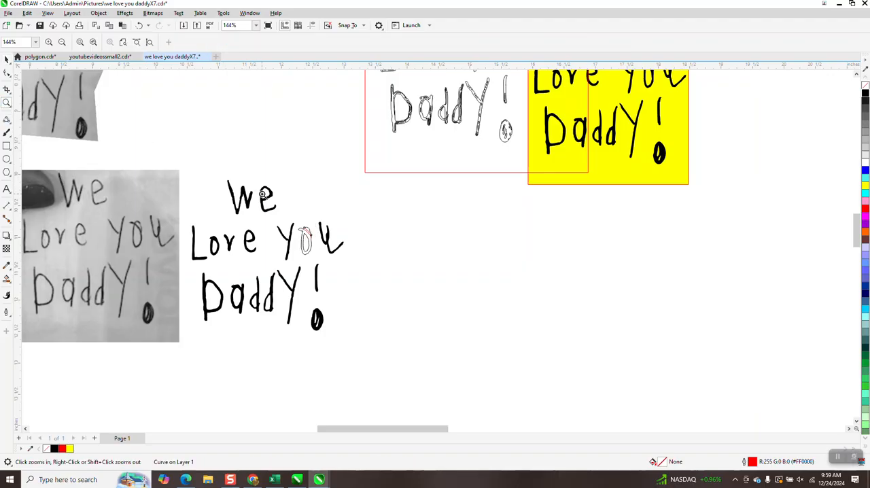
drag(279, 221, 397, 272)
click(7, 279)
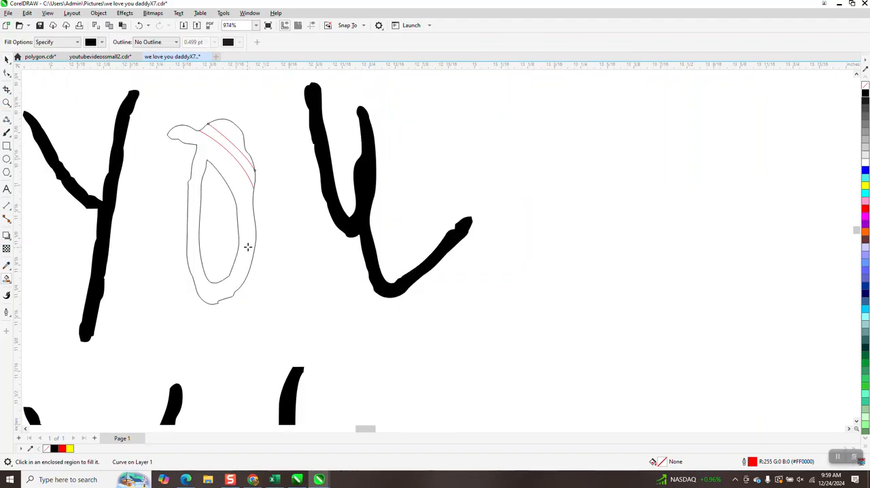
click(249, 245)
click(239, 139)
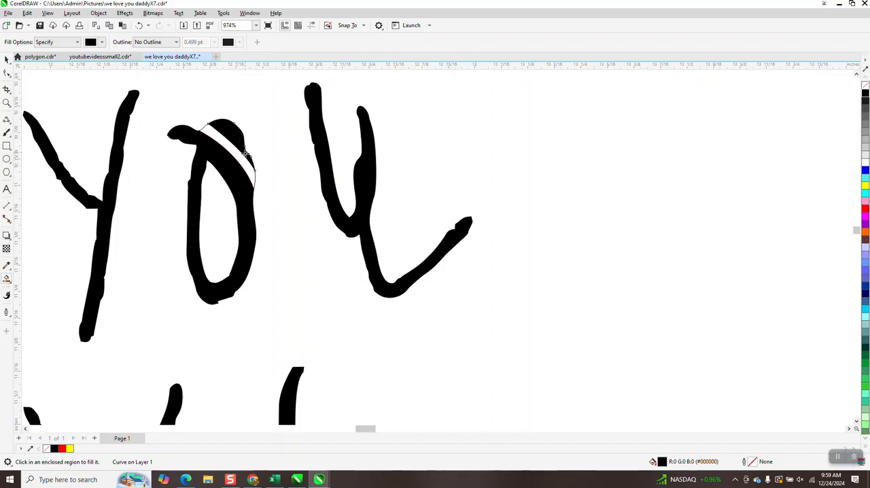
scroll(283, 208, down, 1)
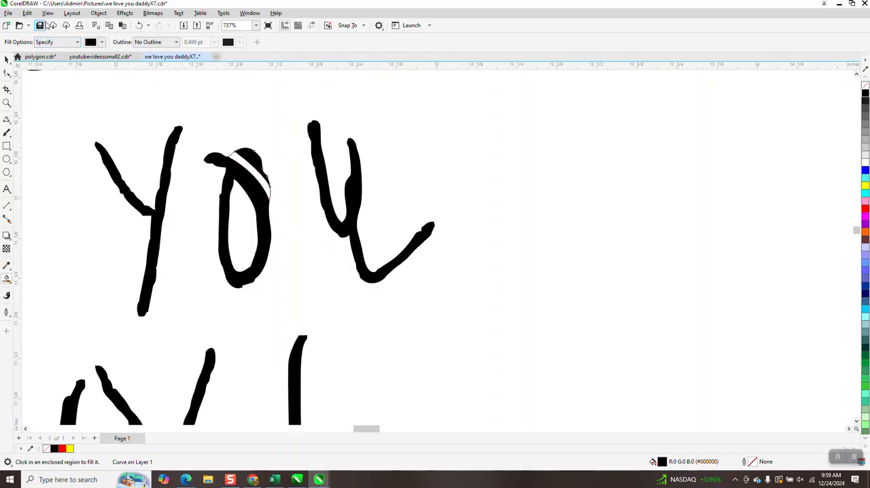
Undo both black Smart Fills on the O of "You".
click(139, 26)
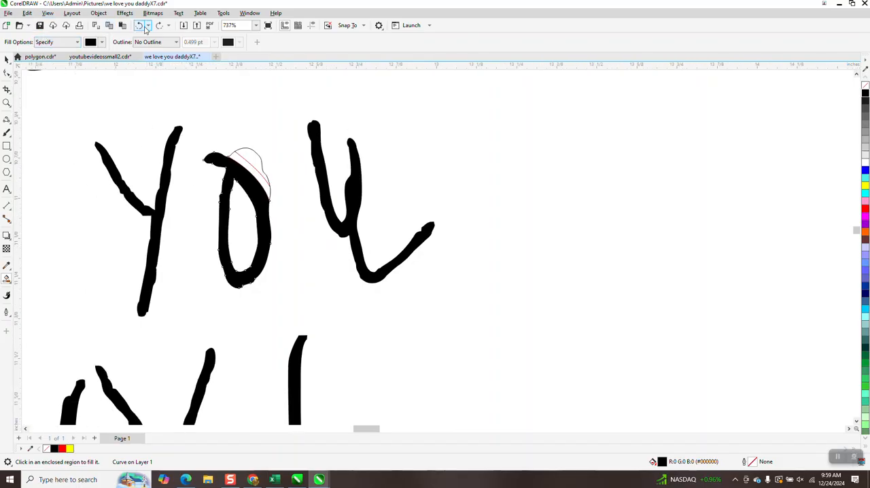
click(7, 103)
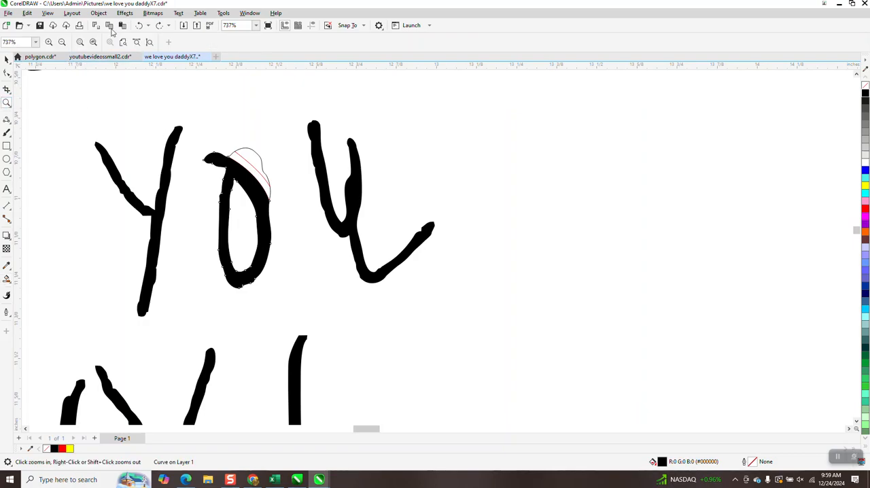
click(140, 28)
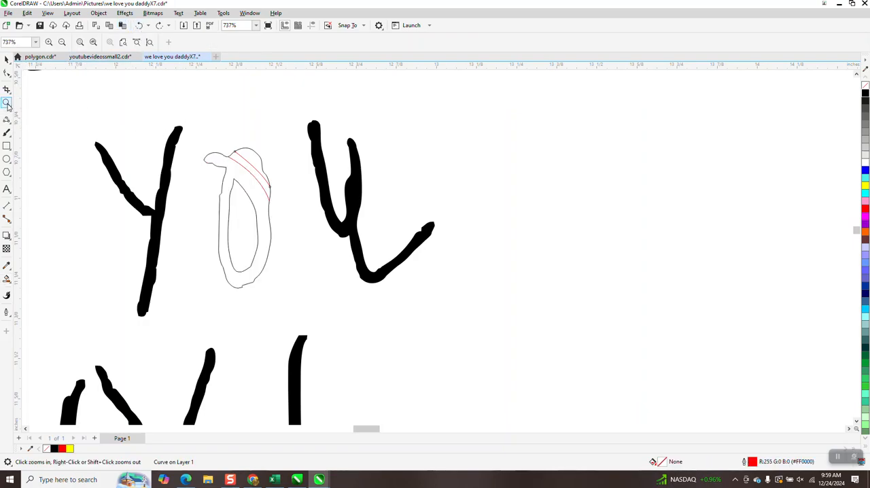
Reshape the upper red curve so both its ends meet the lower red curve's ends and it bows outward between them.
drag(218, 140, 340, 224)
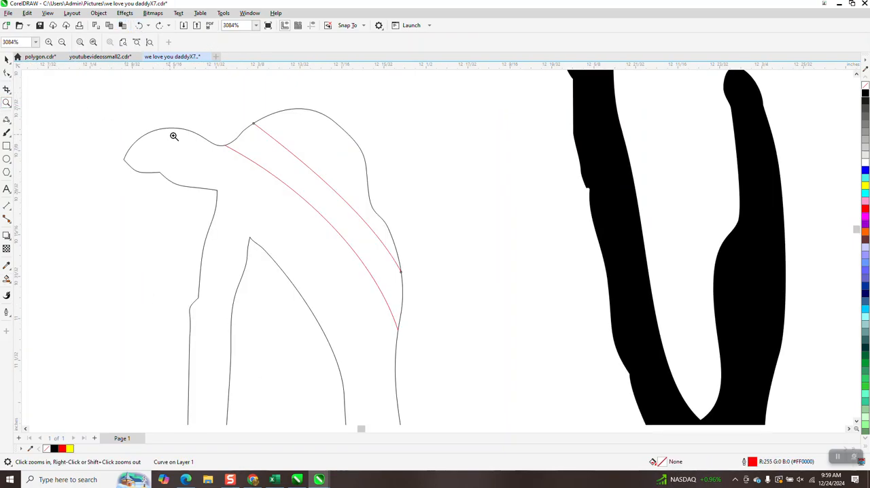
click(7, 73)
drag(253, 127, 227, 145)
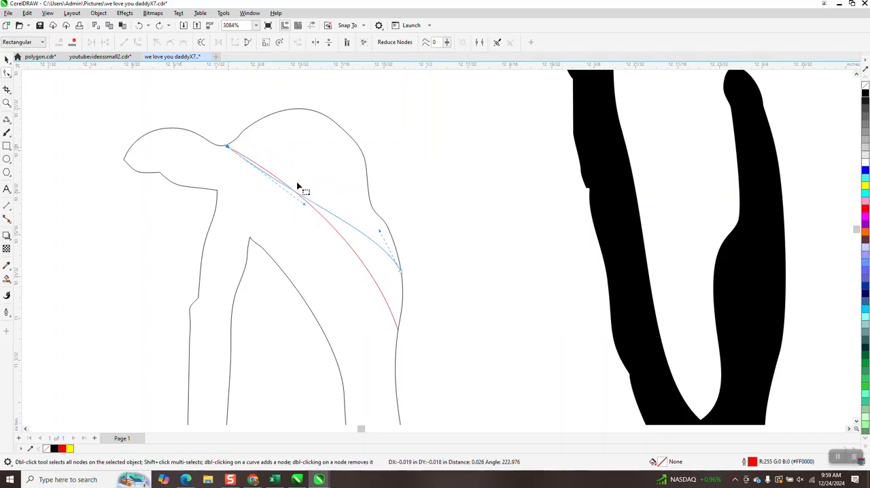
drag(301, 200, 286, 145)
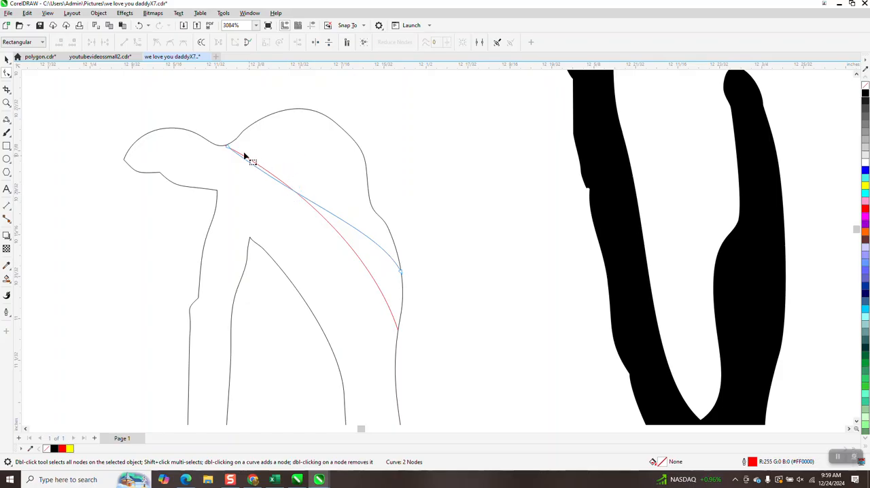
click(227, 146)
drag(304, 209, 274, 120)
drag(228, 148, 225, 146)
drag(401, 273, 396, 325)
drag(377, 289, 360, 194)
Smart Fill the O's main body and upper cap black, leaving the thin crescent between the two red curves unfilled.
scroll(360, 194, down, 2)
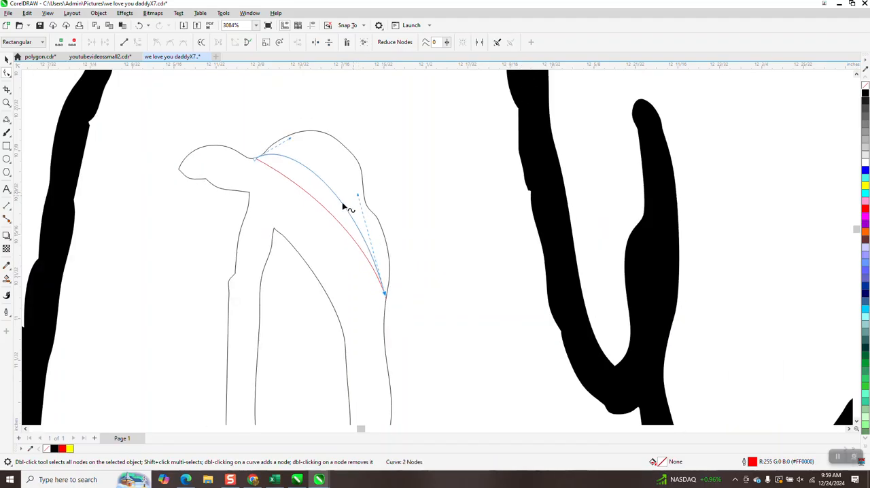
click(7, 279)
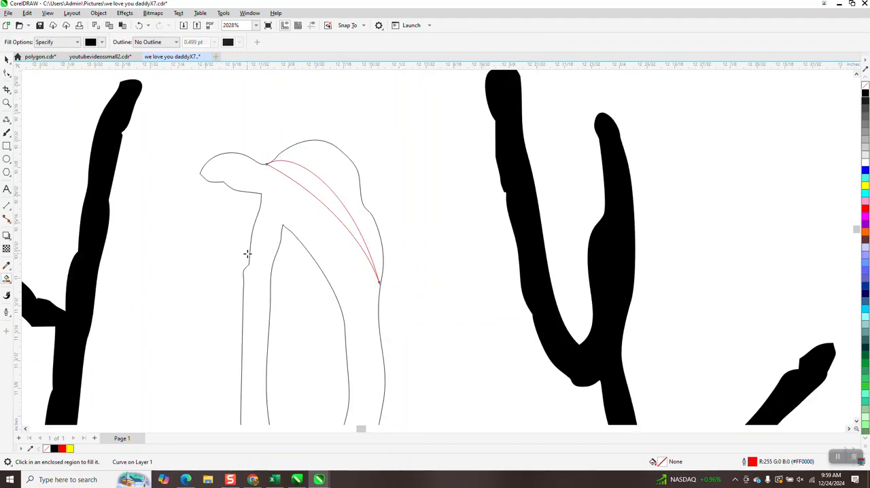
click(271, 232)
click(333, 156)
scroll(408, 252, down, 6)
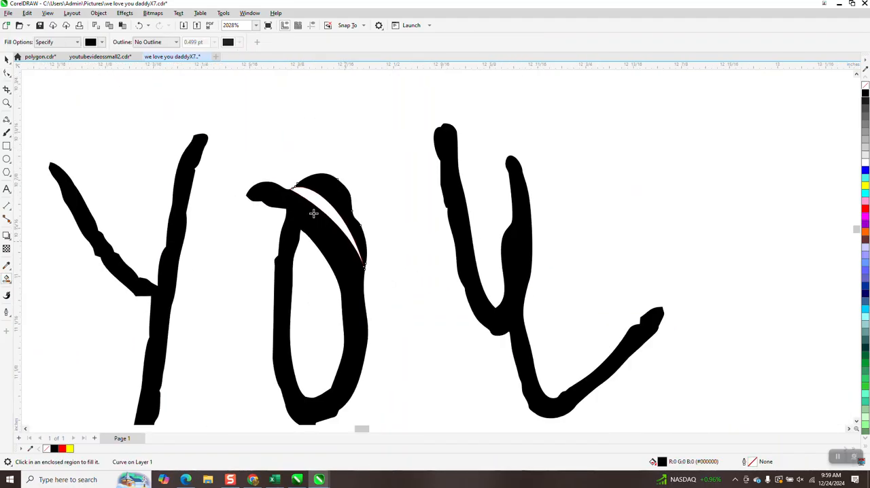
Select all of the black "We Love You Daddy!" lettering beside the photo and remove its outlines.
scroll(339, 255, down, 6)
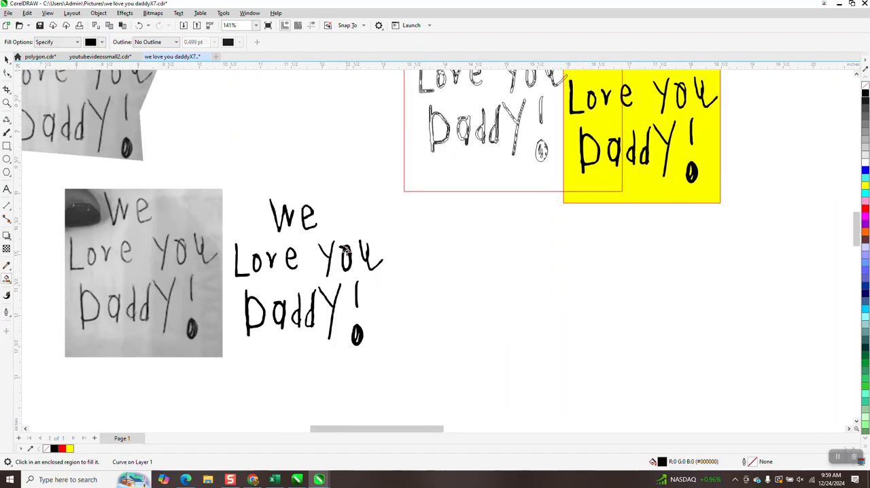
click(7, 59)
drag(391, 358, 390, 358)
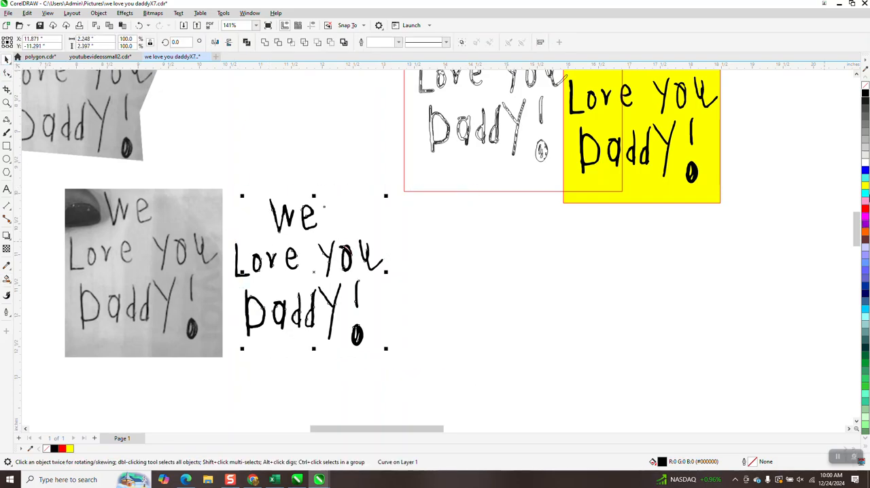
click(499, 252)
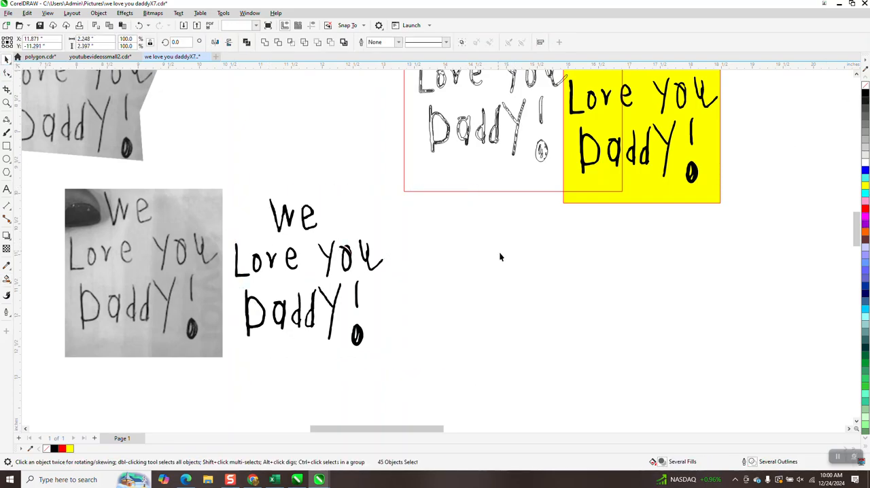
click(6, 102)
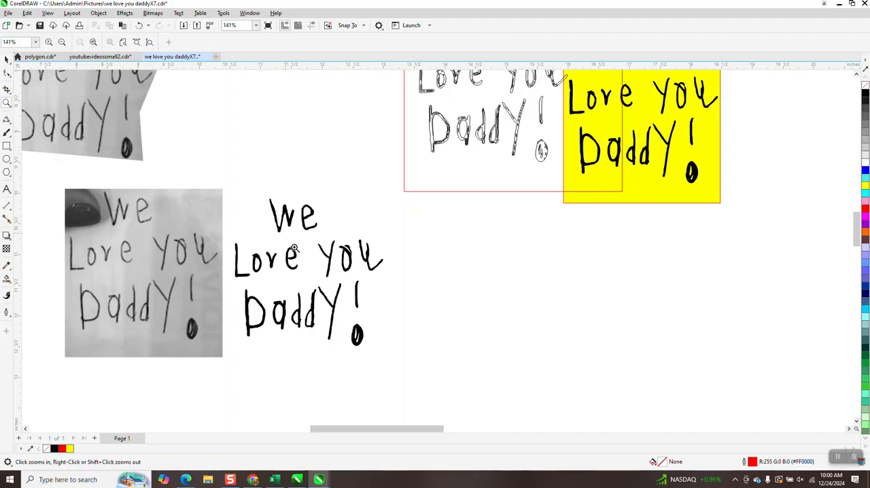
click(404, 295)
scroll(404, 287, down, 4)
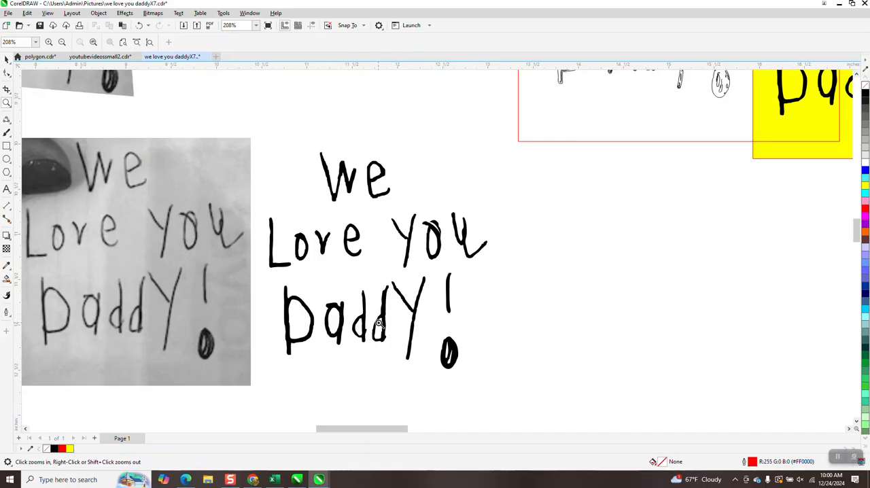
scroll(377, 325, down, 1)
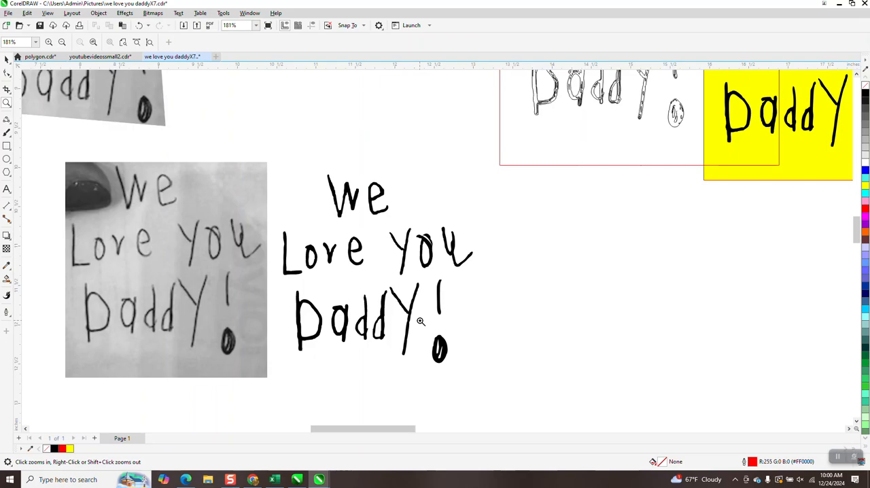